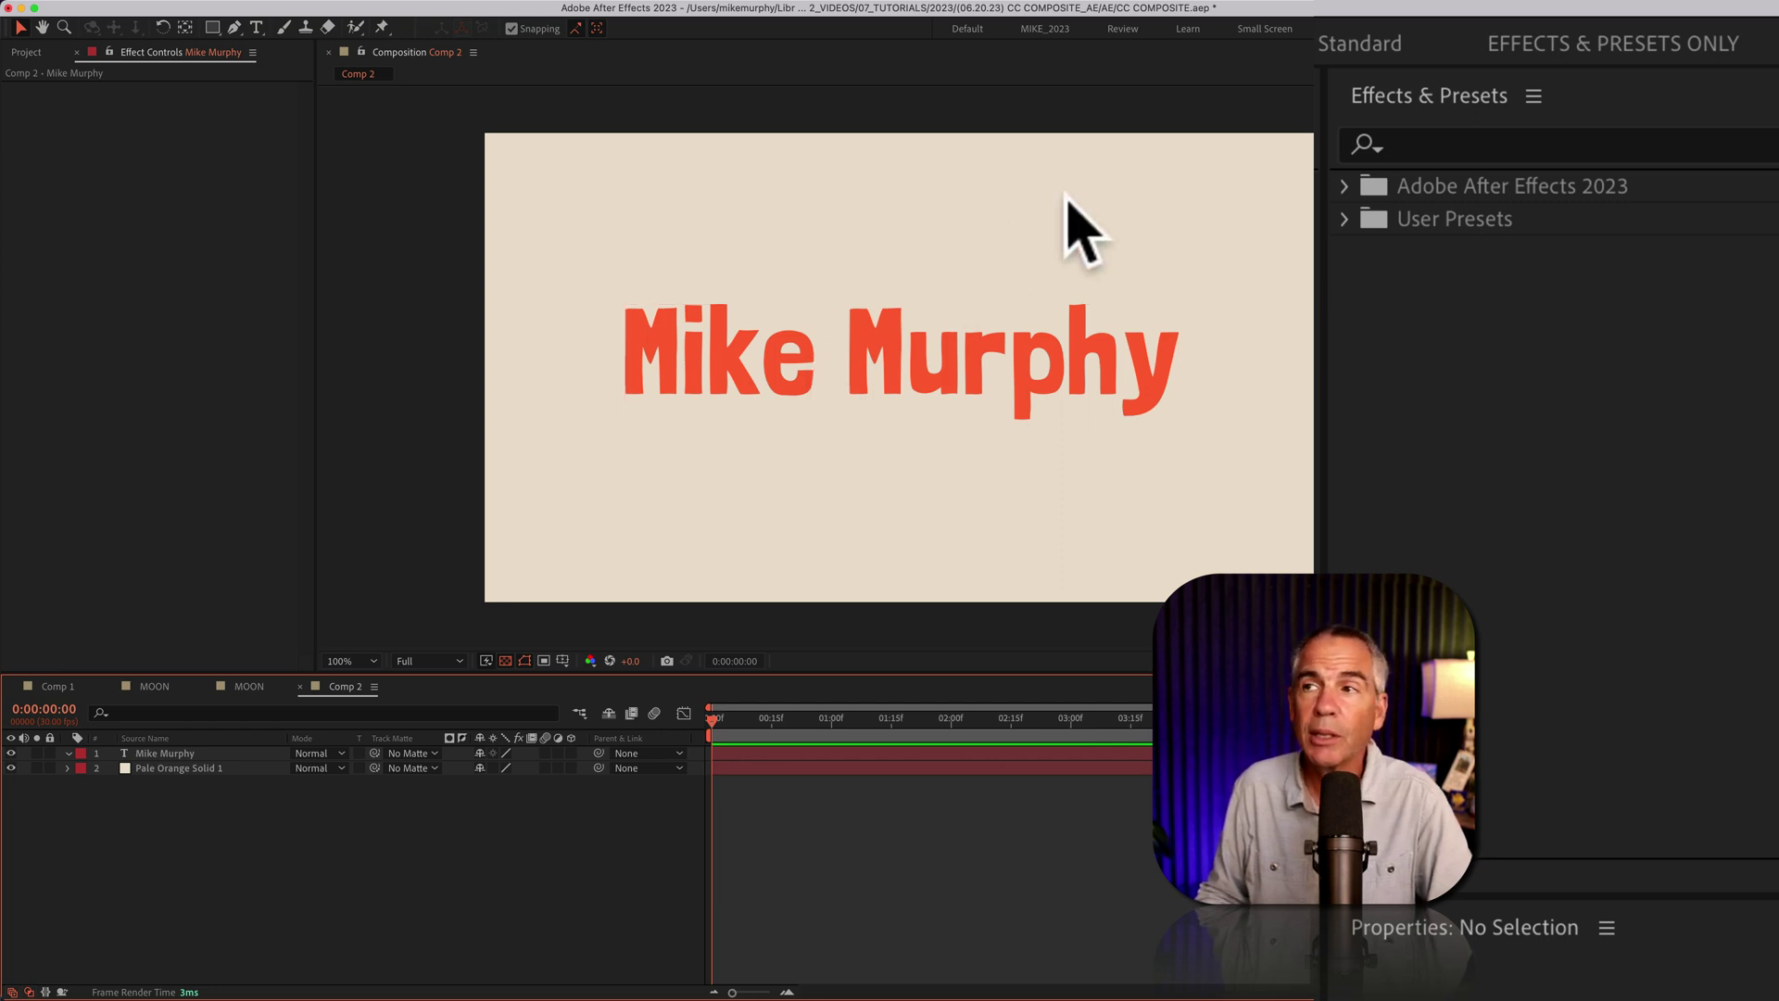
Step: Apply the Fill and Roughen Edges effects to the text layer
click(1435, 145)
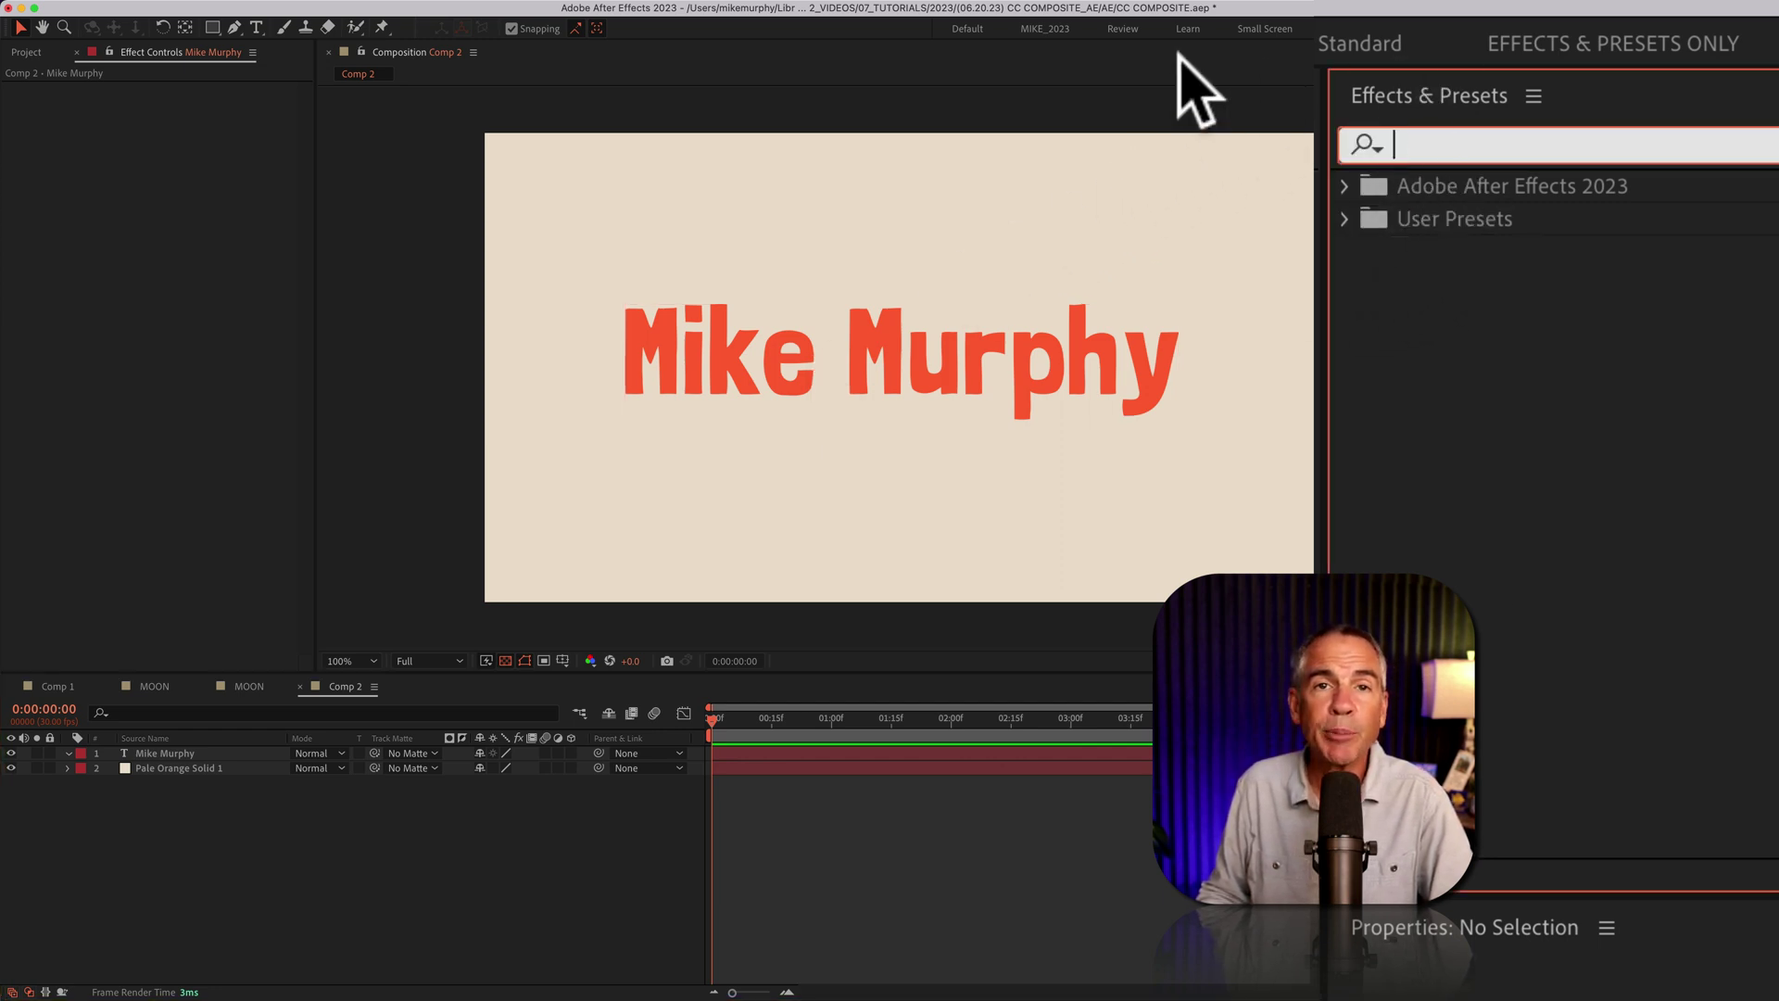
text(fill)
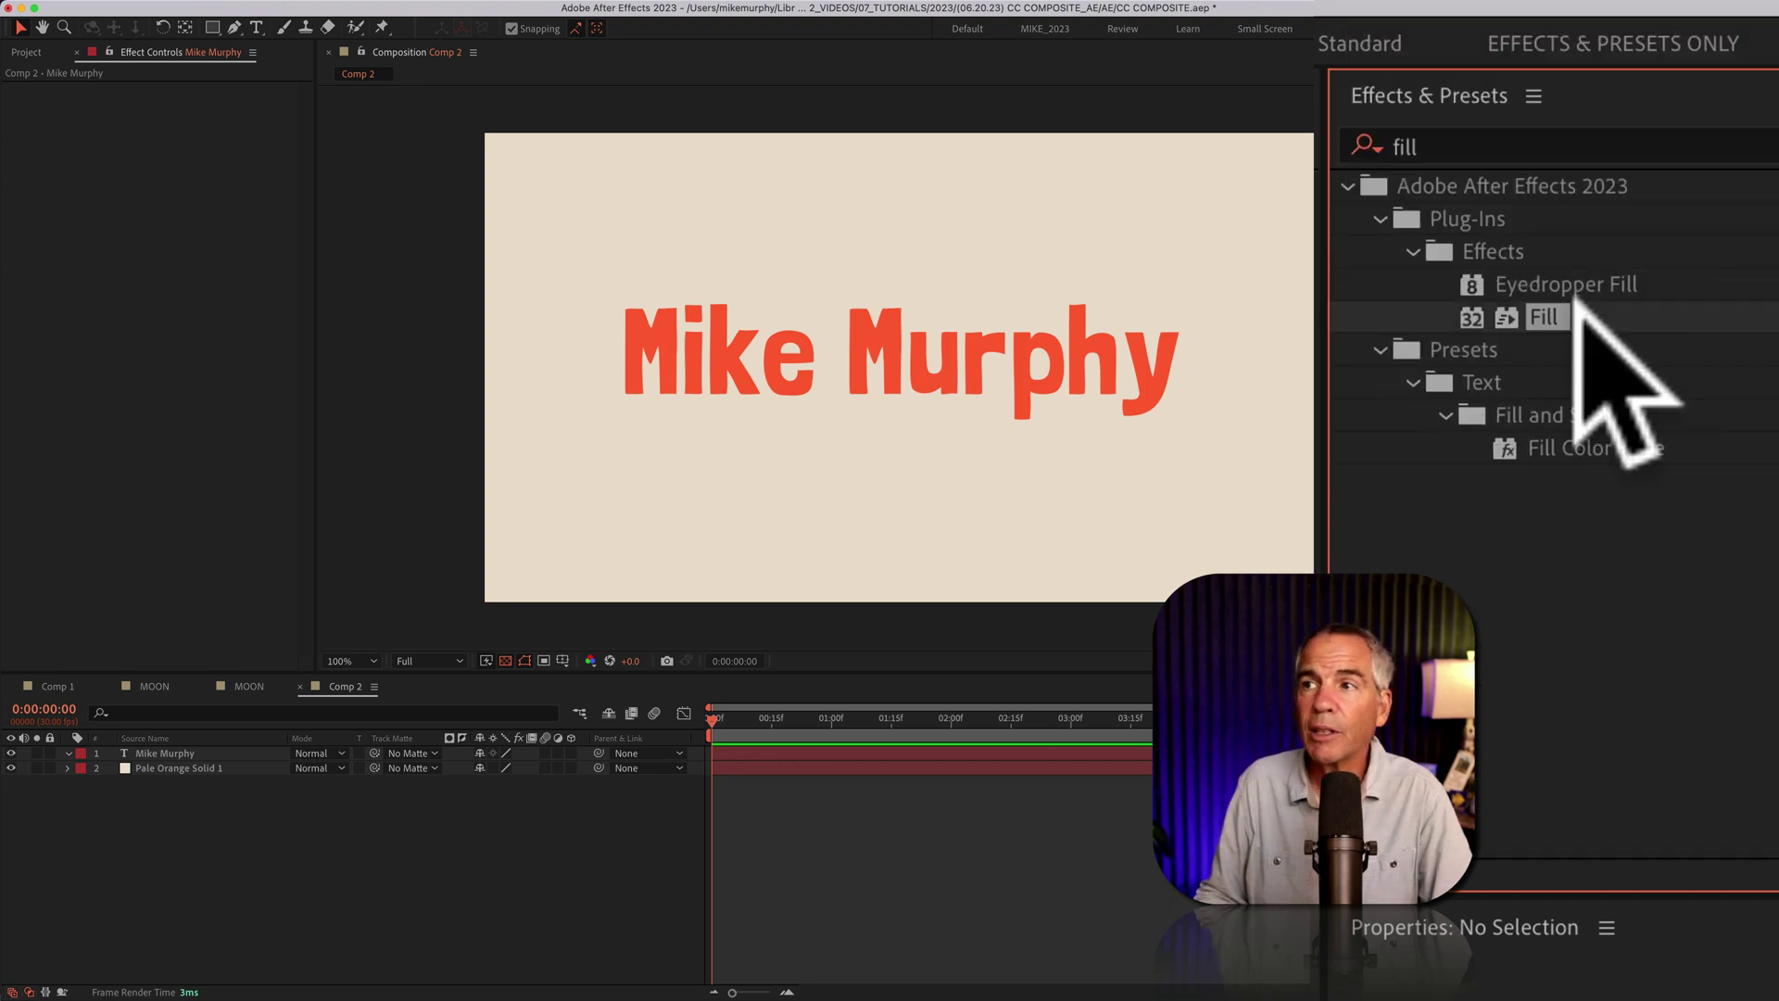
drag(1538, 357, 1116, 287)
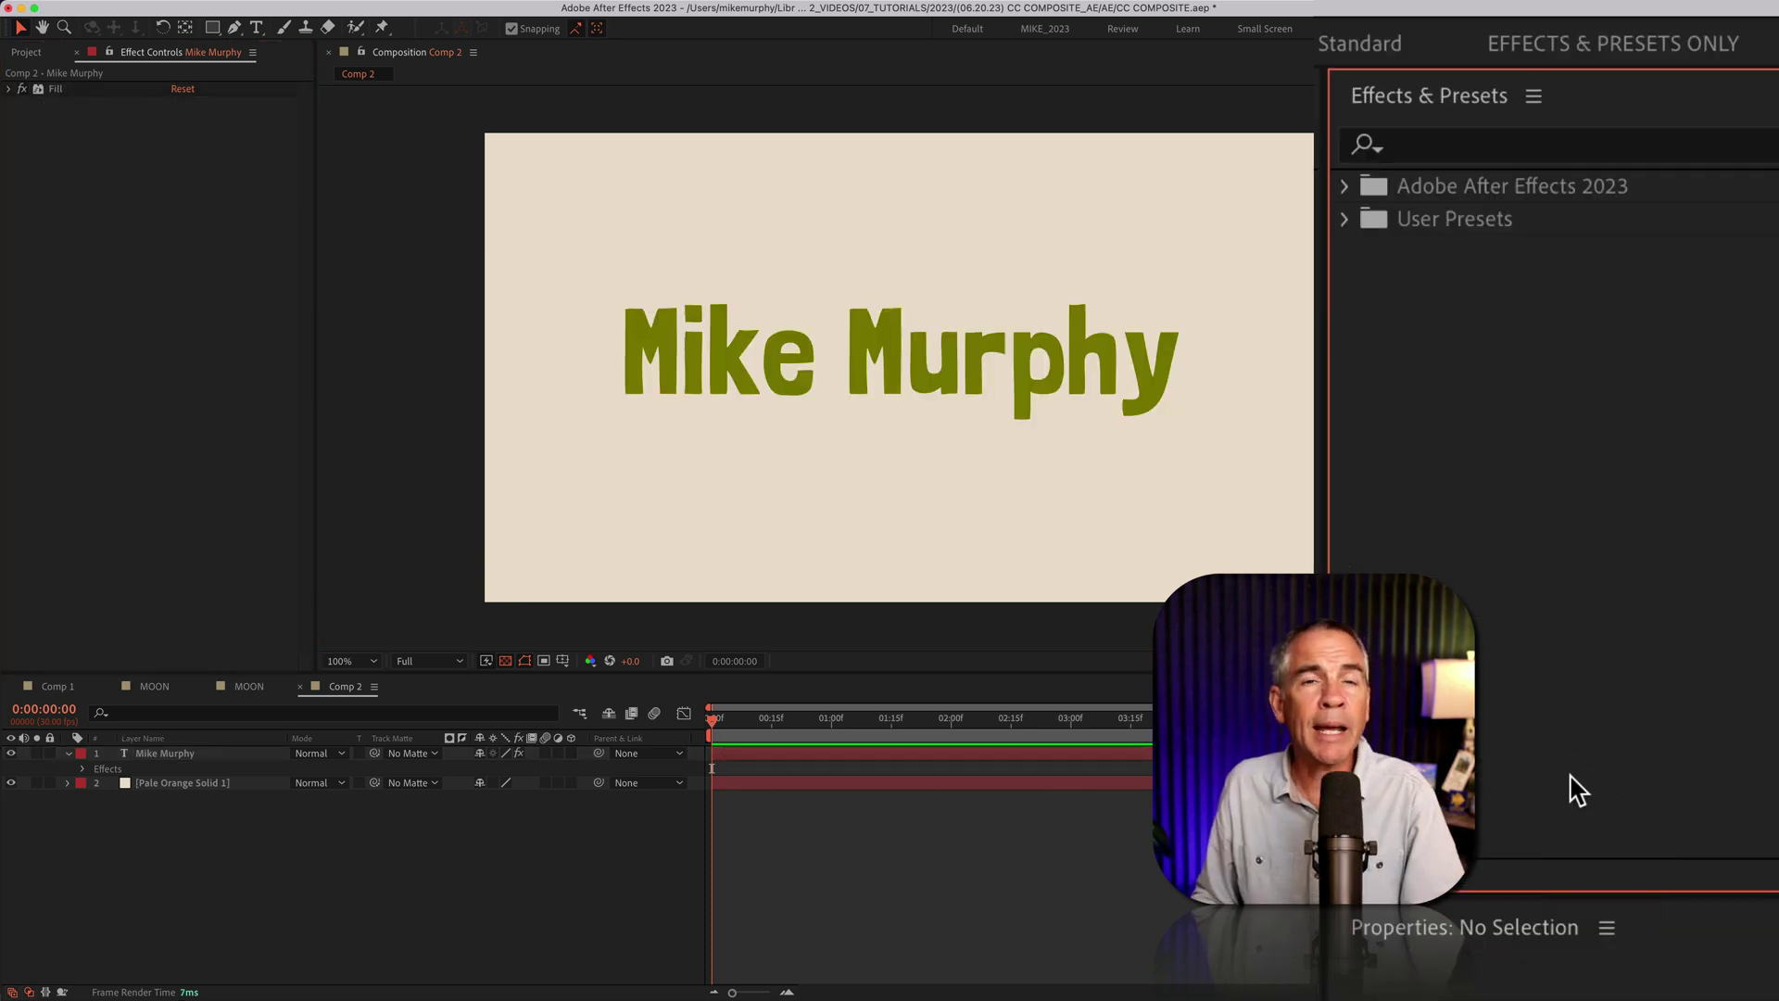
text(rough)
drag(1533, 283, 954, 352)
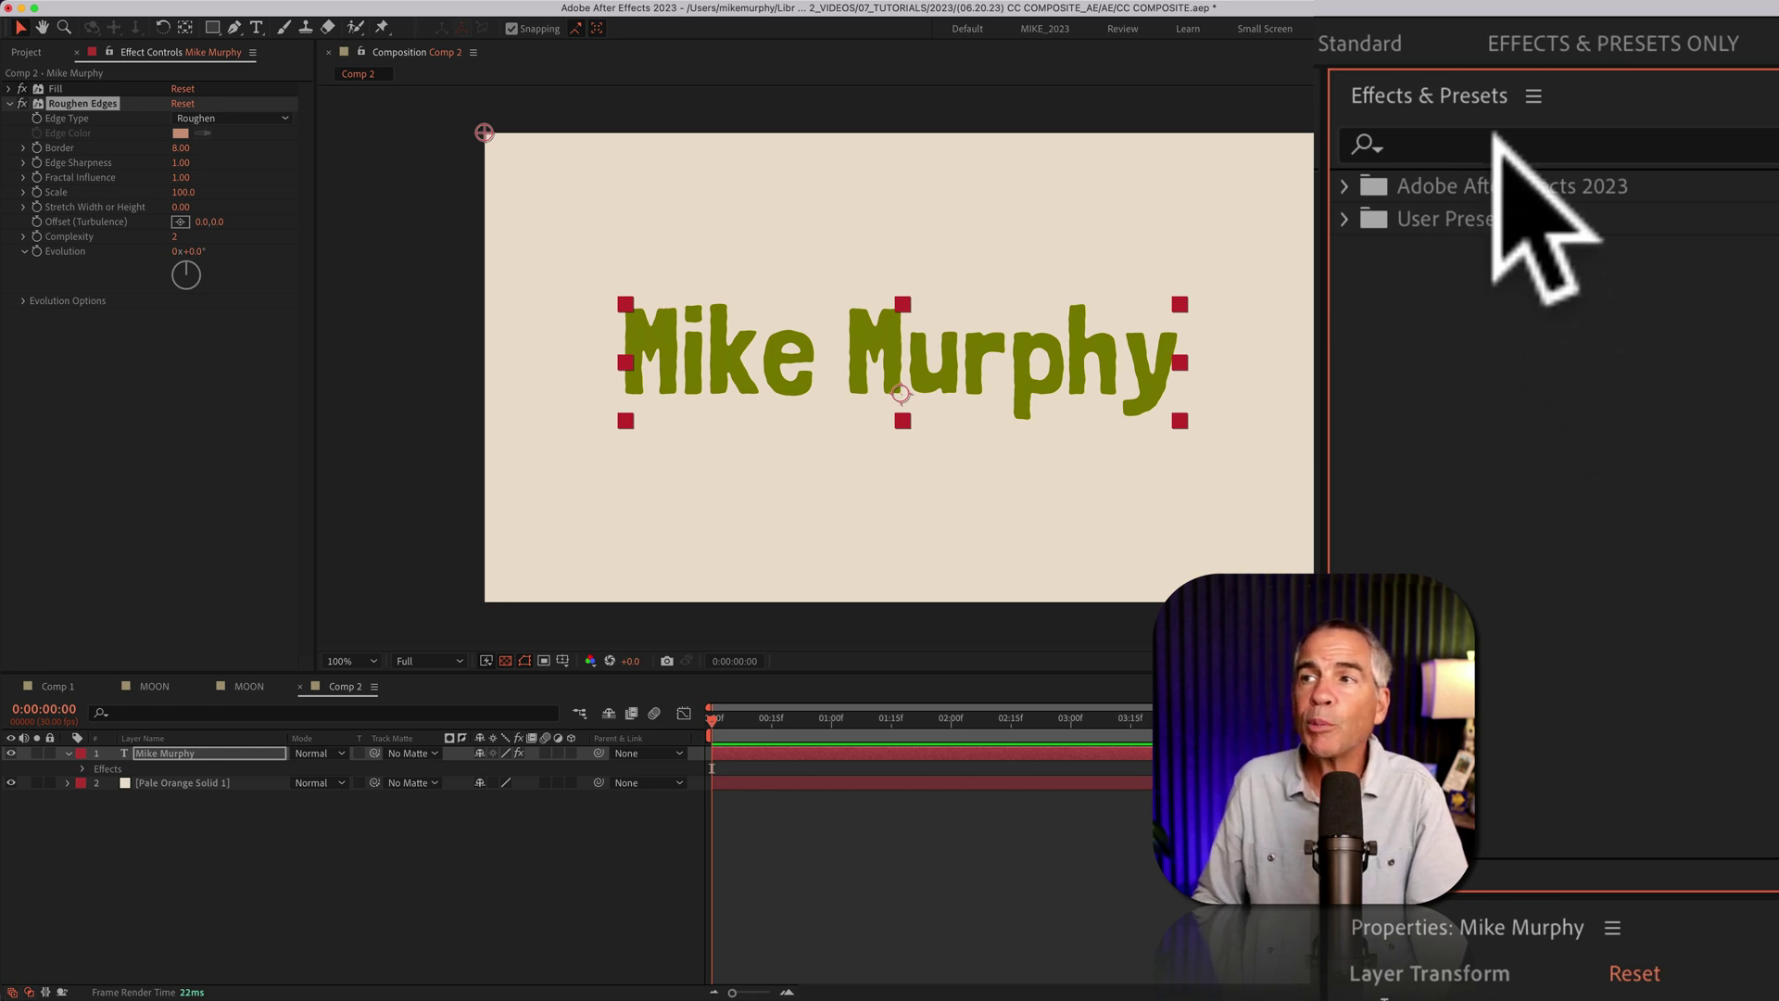
Step: Add Turbulent Displace to the text layer with an Amount of 1
click(1501, 147)
text(turbu)
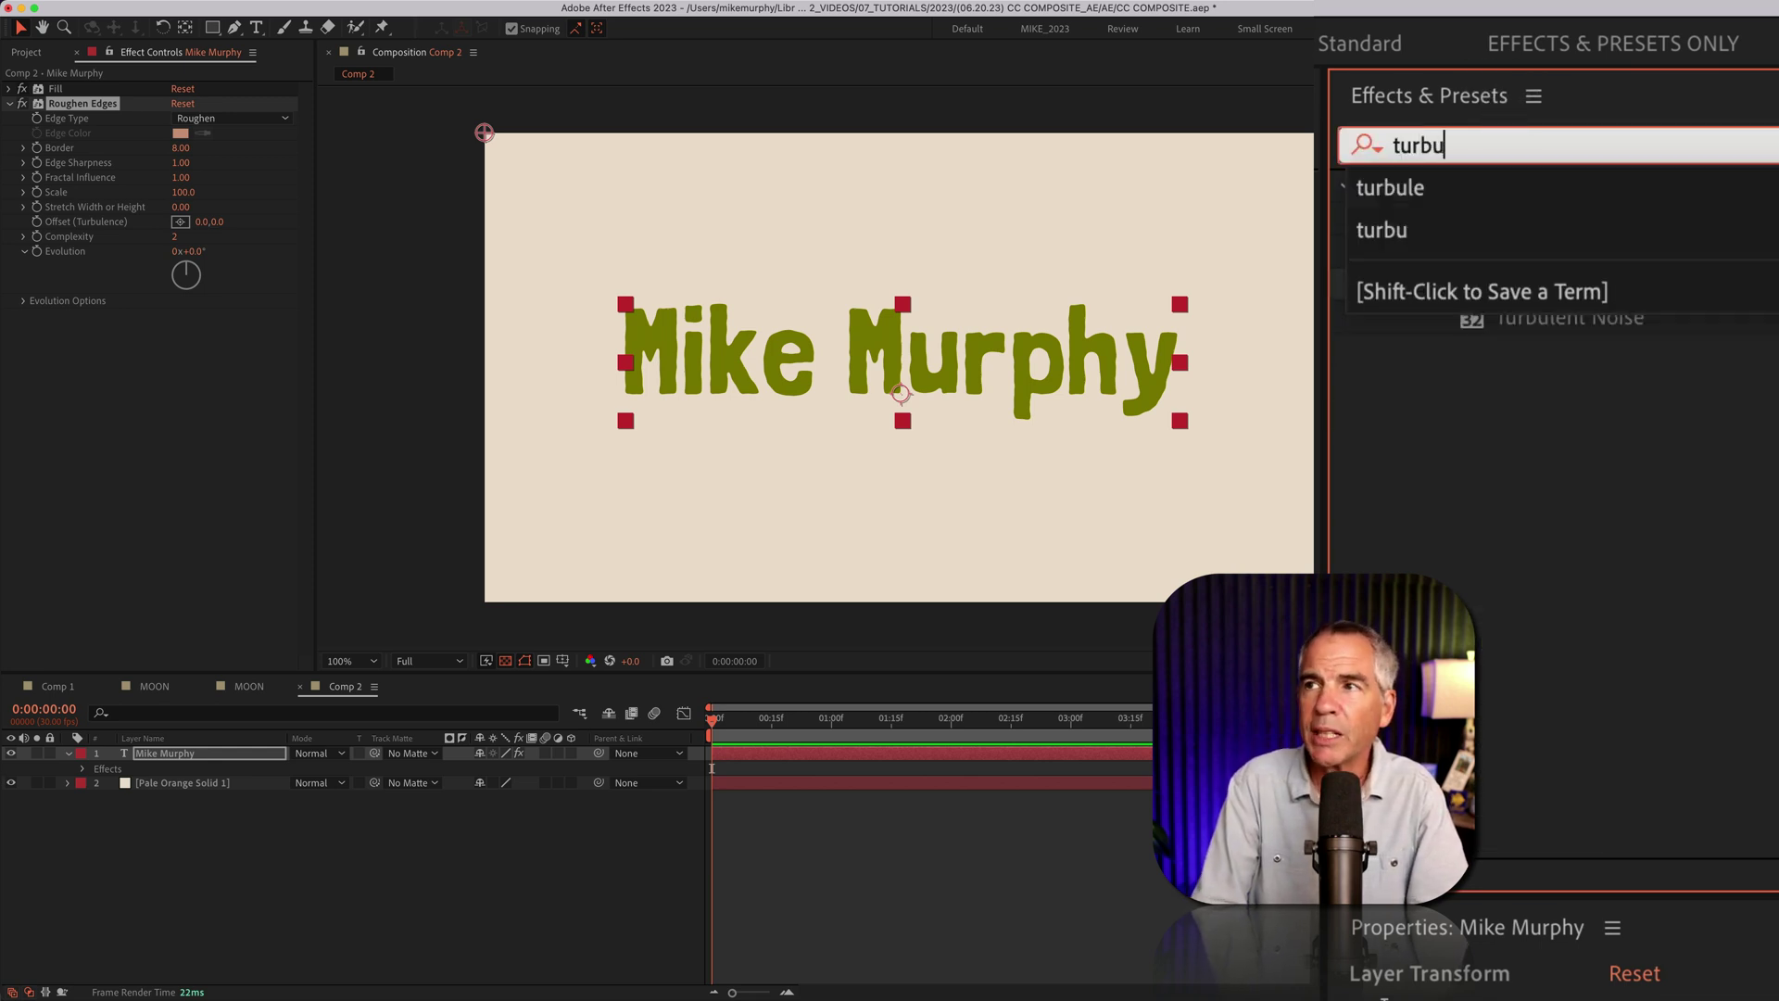
click(1582, 421)
drag(1581, 284, 166, 352)
click(183, 345)
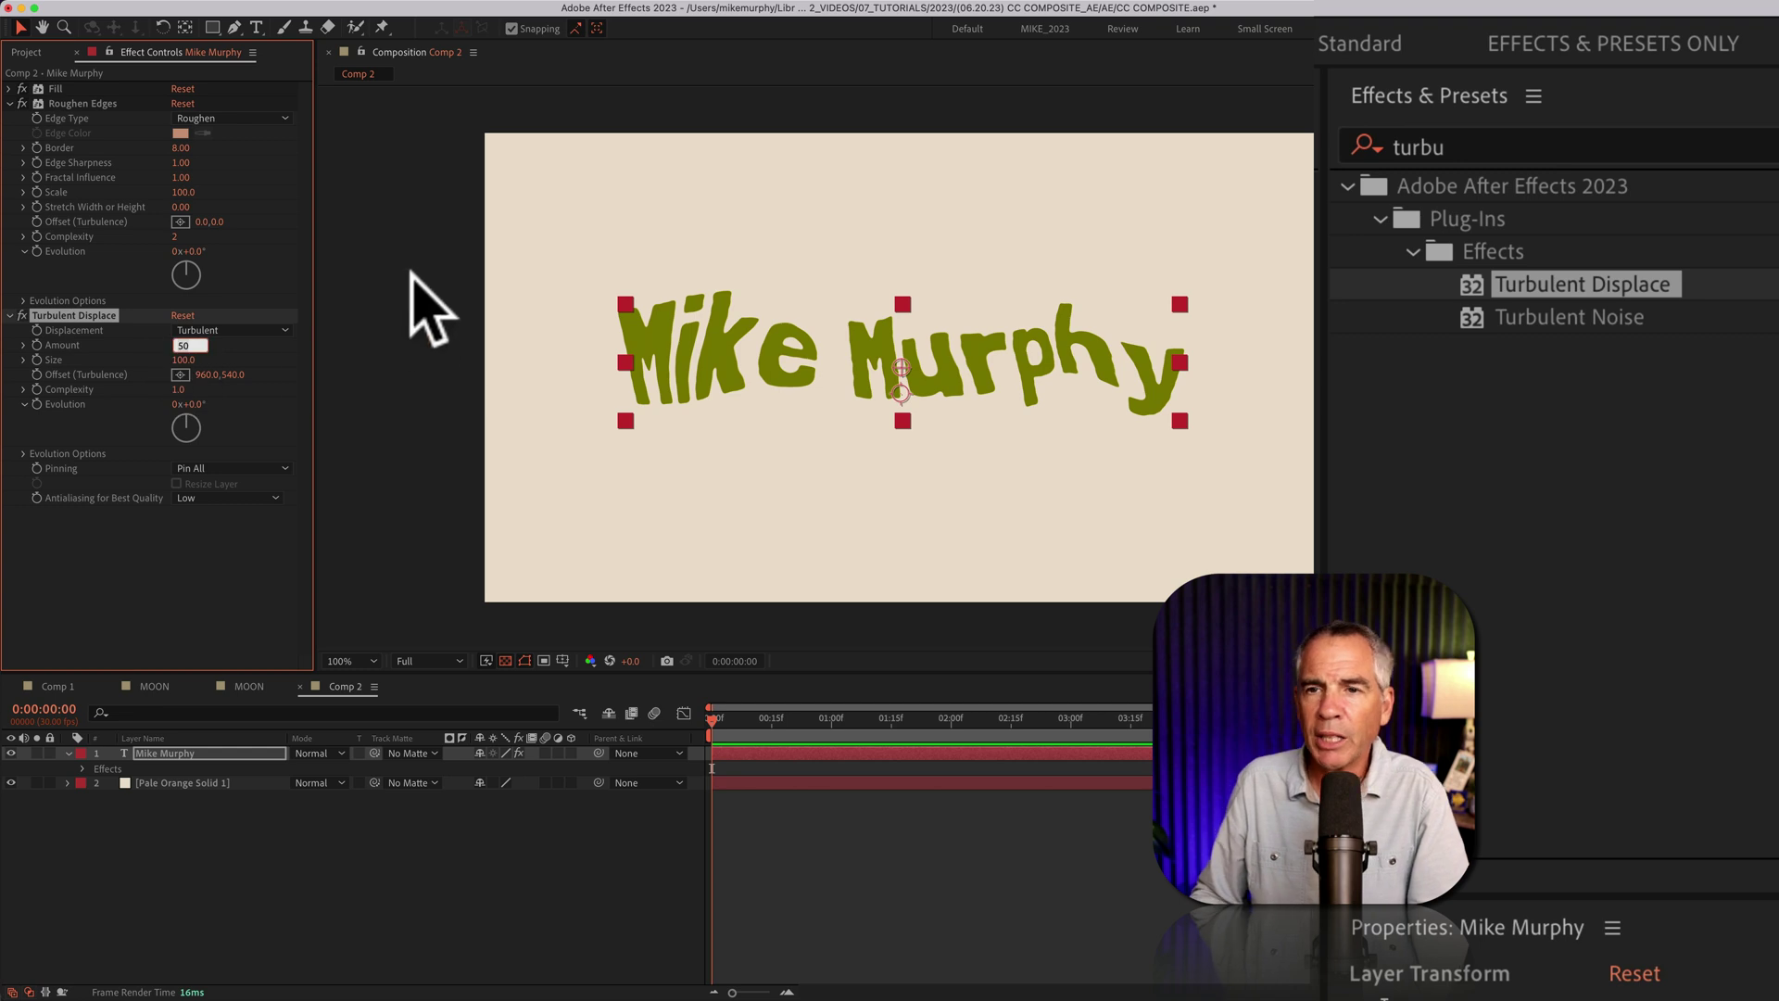
text(1)
key(Return)
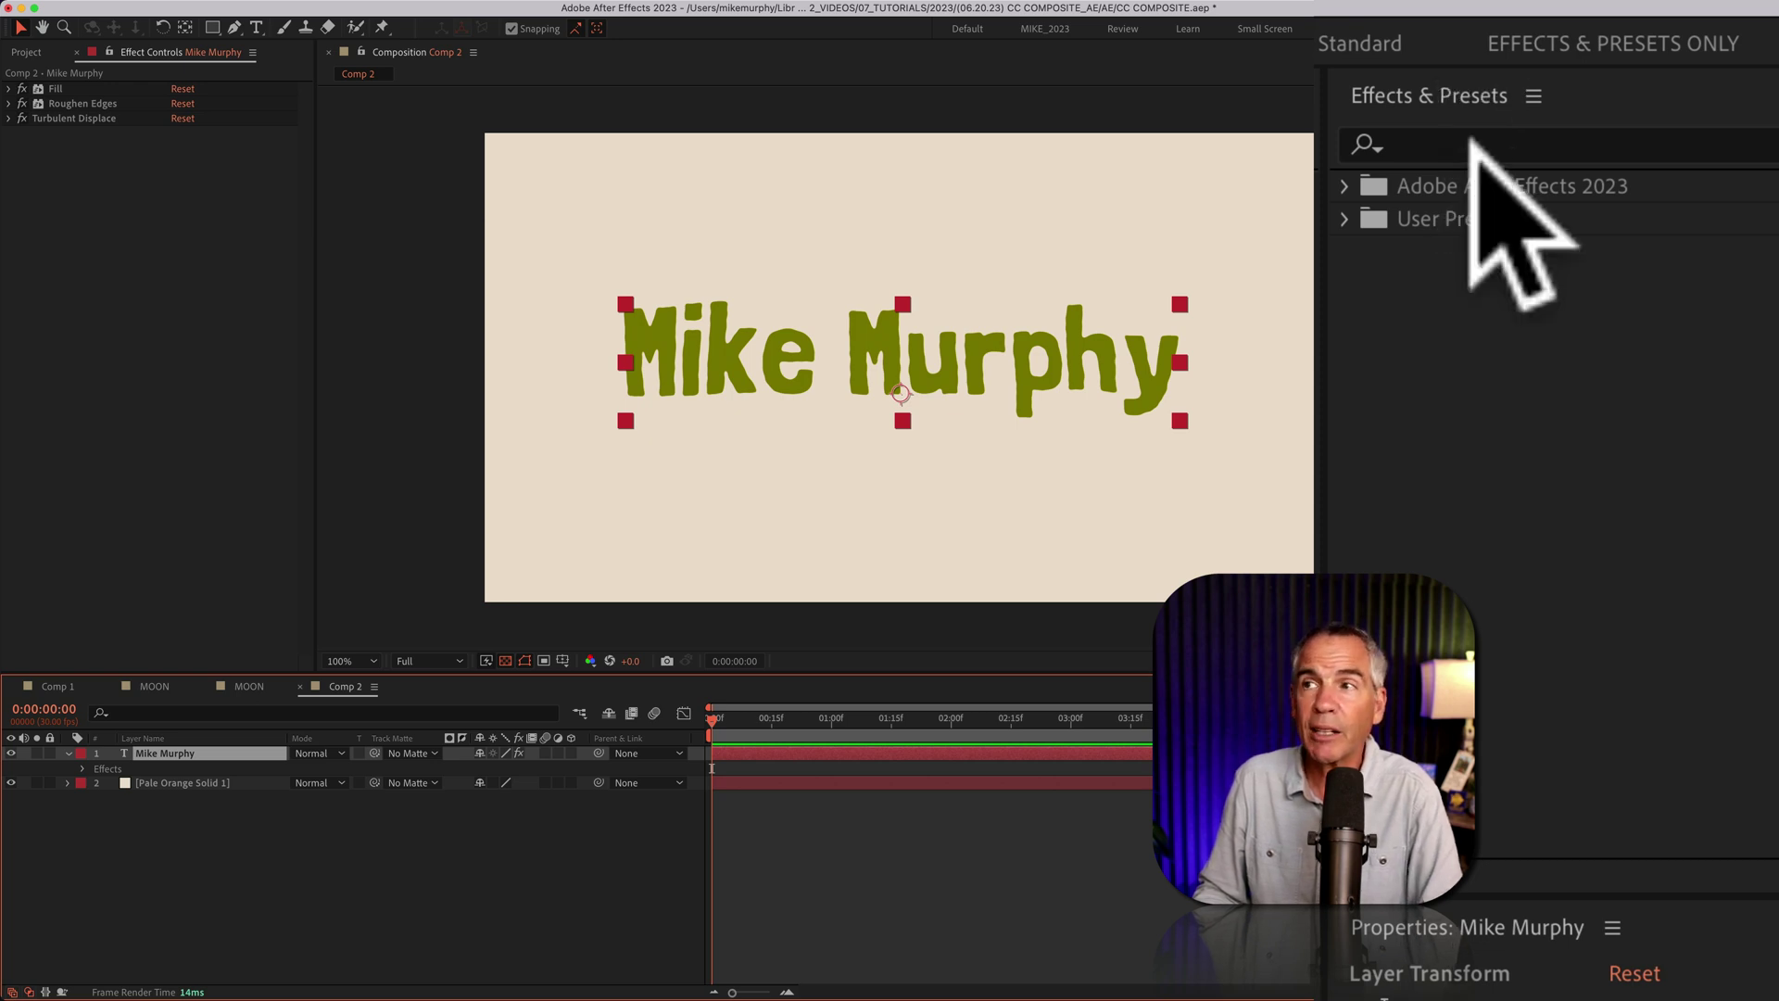
Step: Apply CC Composite to the text layer, then deselect it to view the orange letters
click(1473, 149)
text(composi)
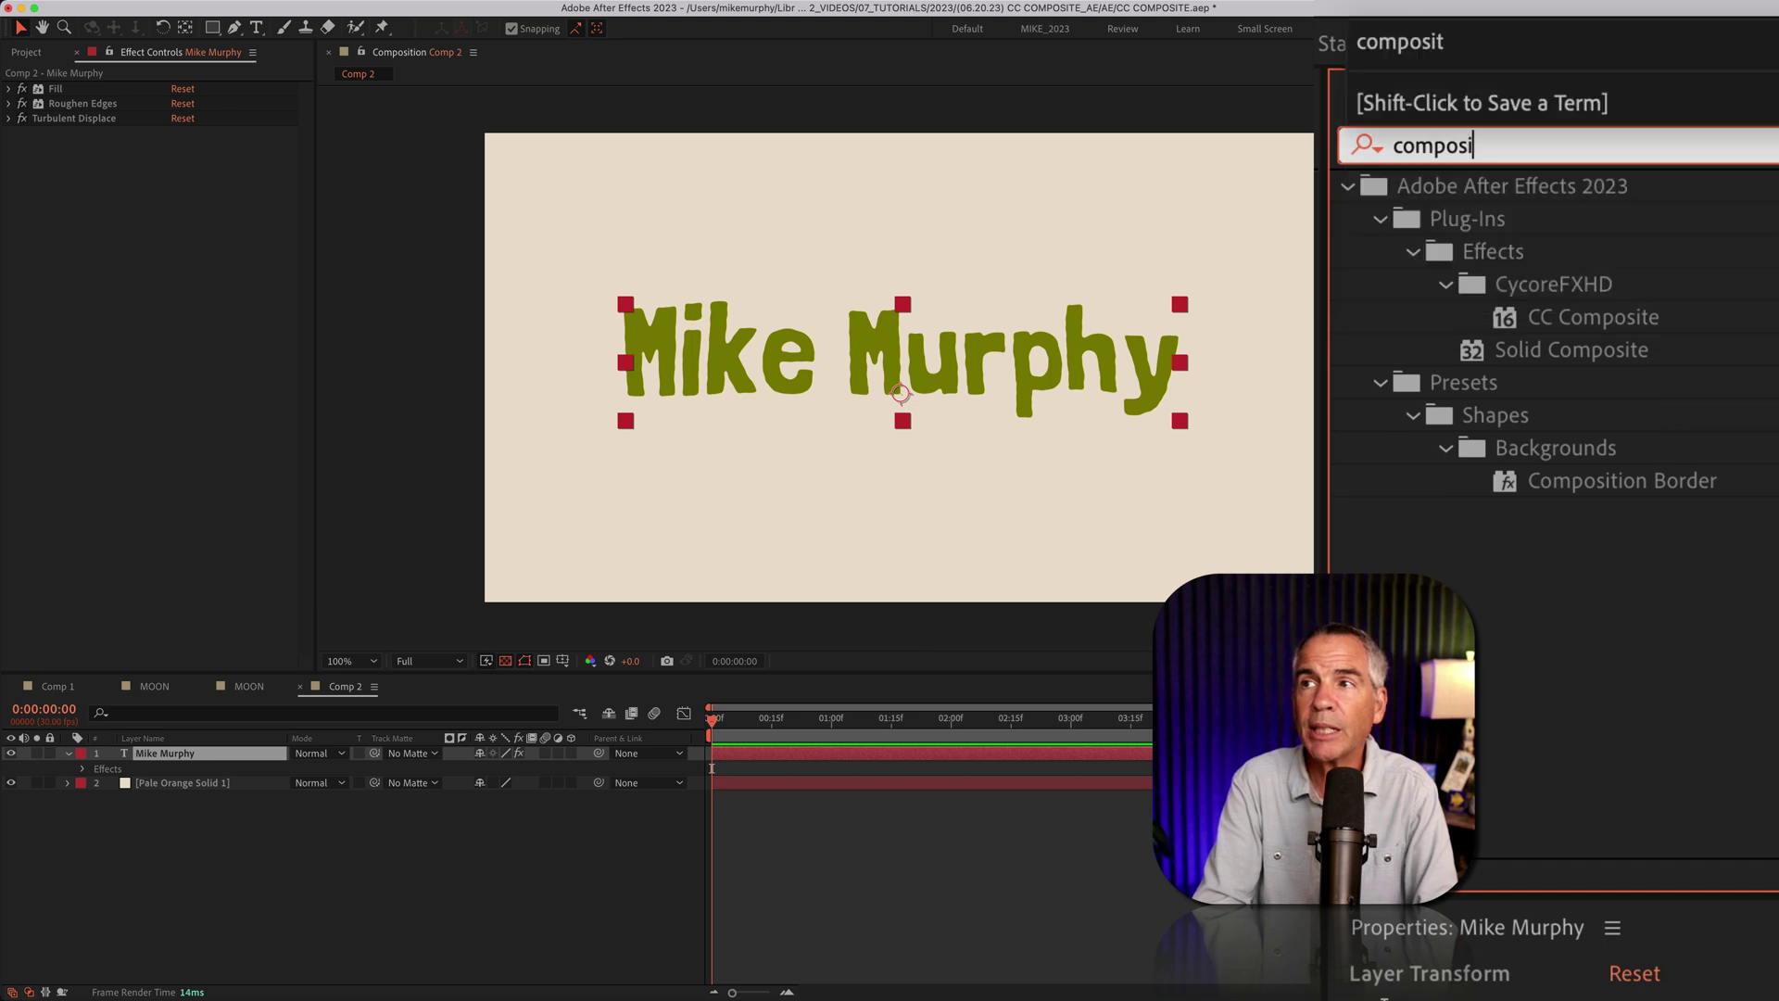
text(te)
drag(1580, 317, 910, 346)
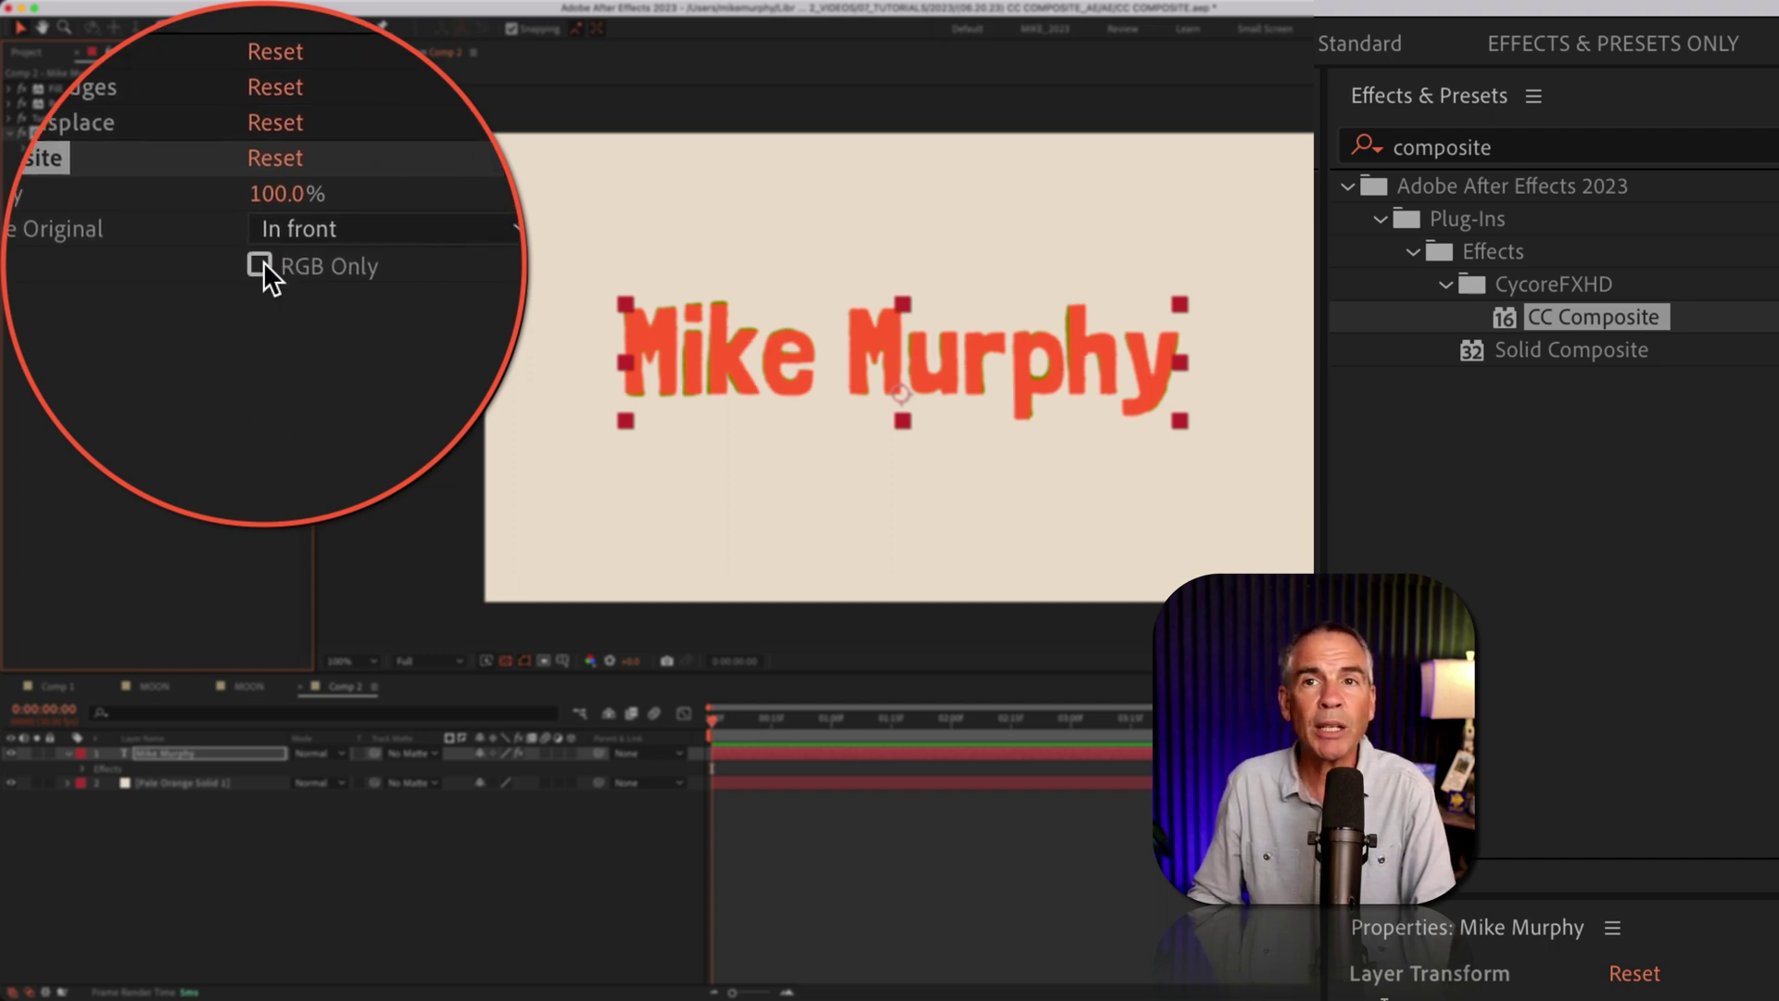
click(198, 845)
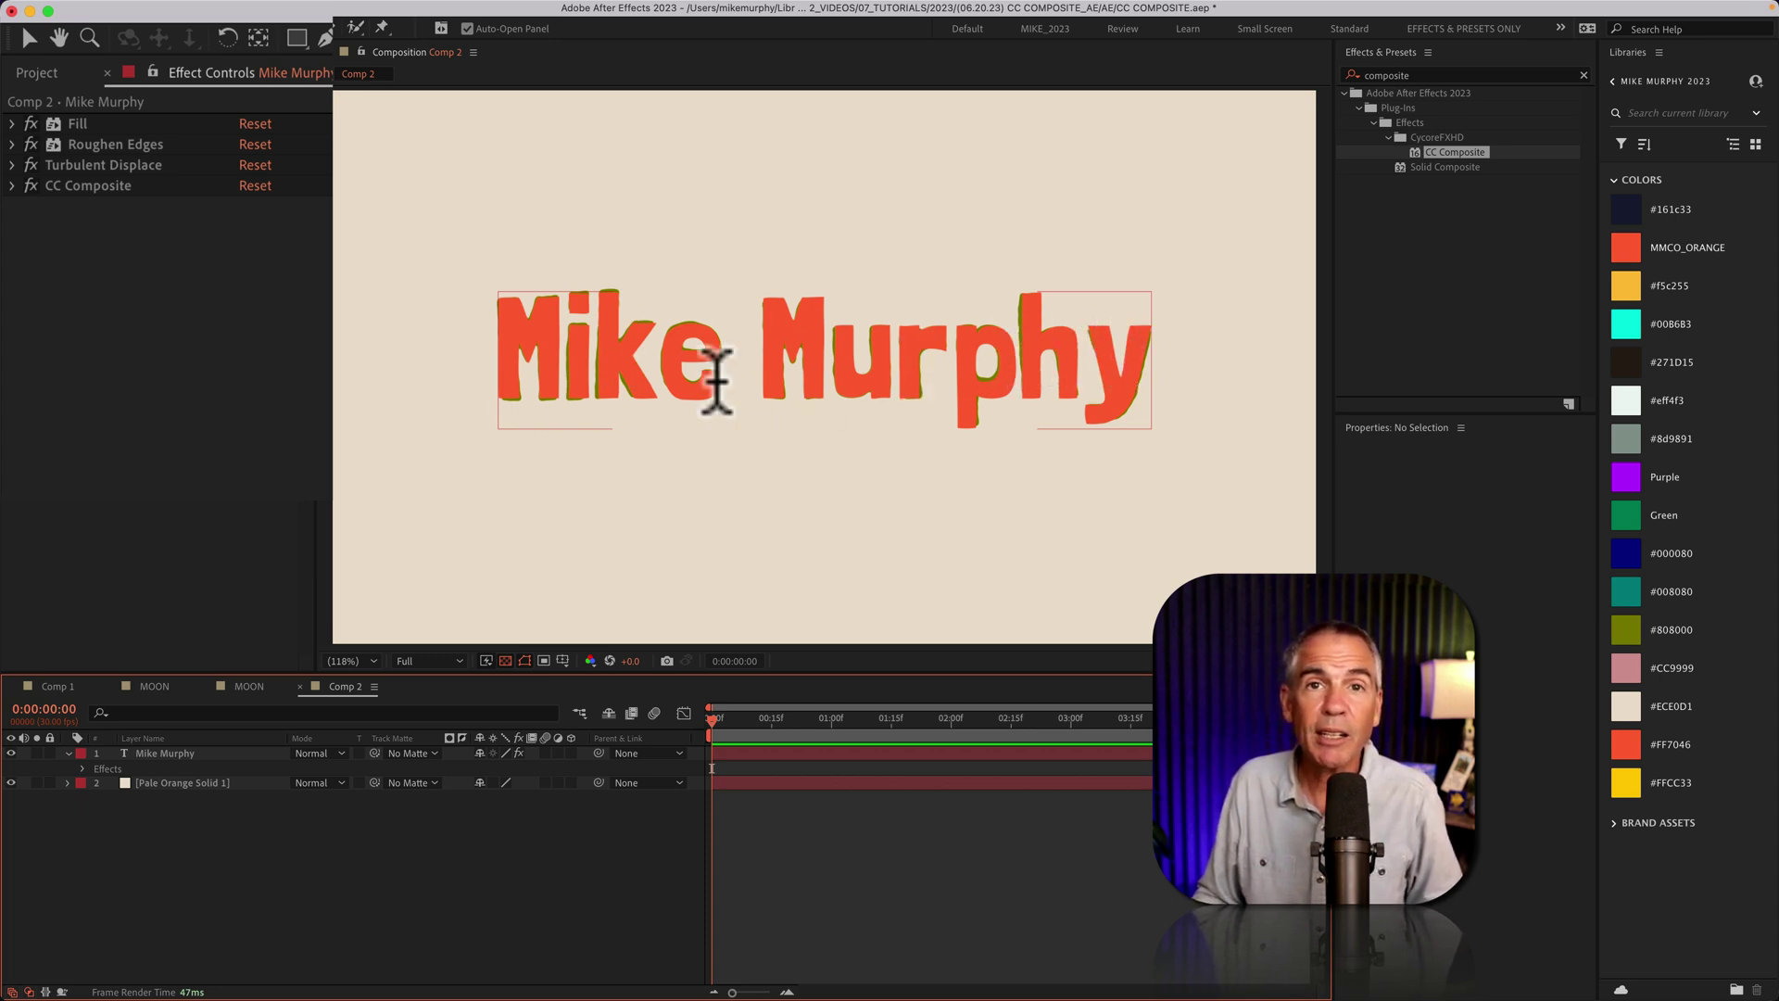
click(100, 144)
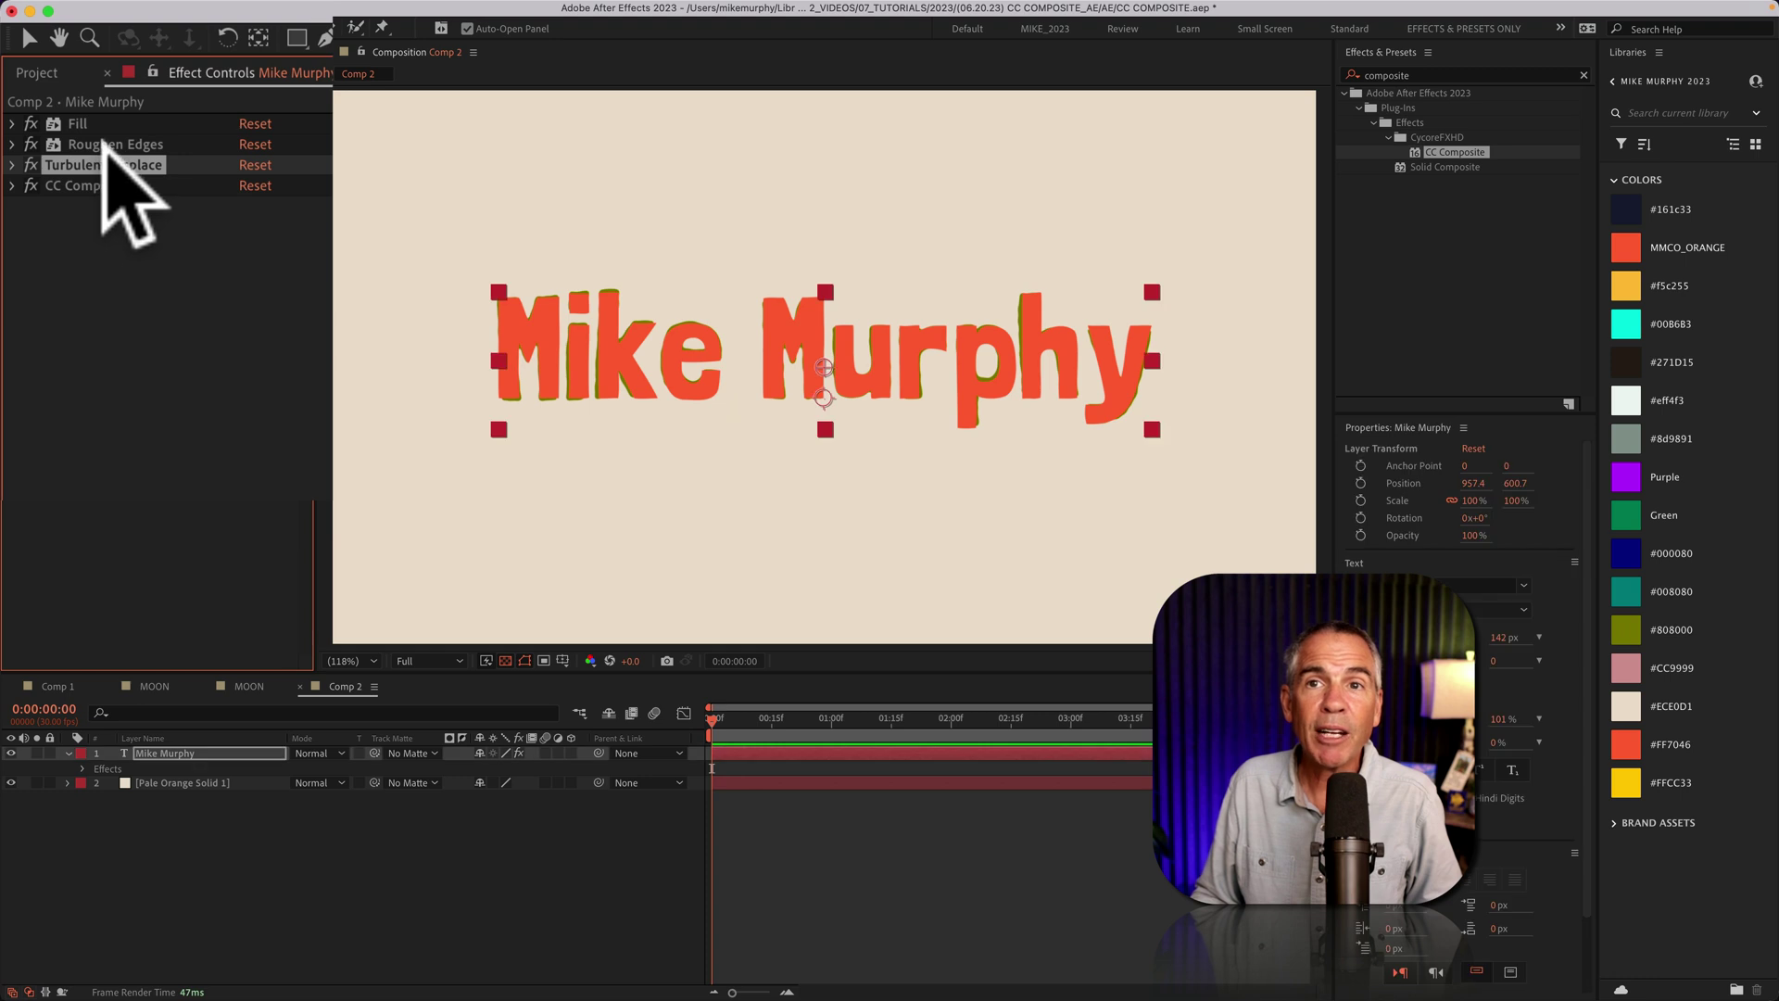
drag(109, 124, 523, 351)
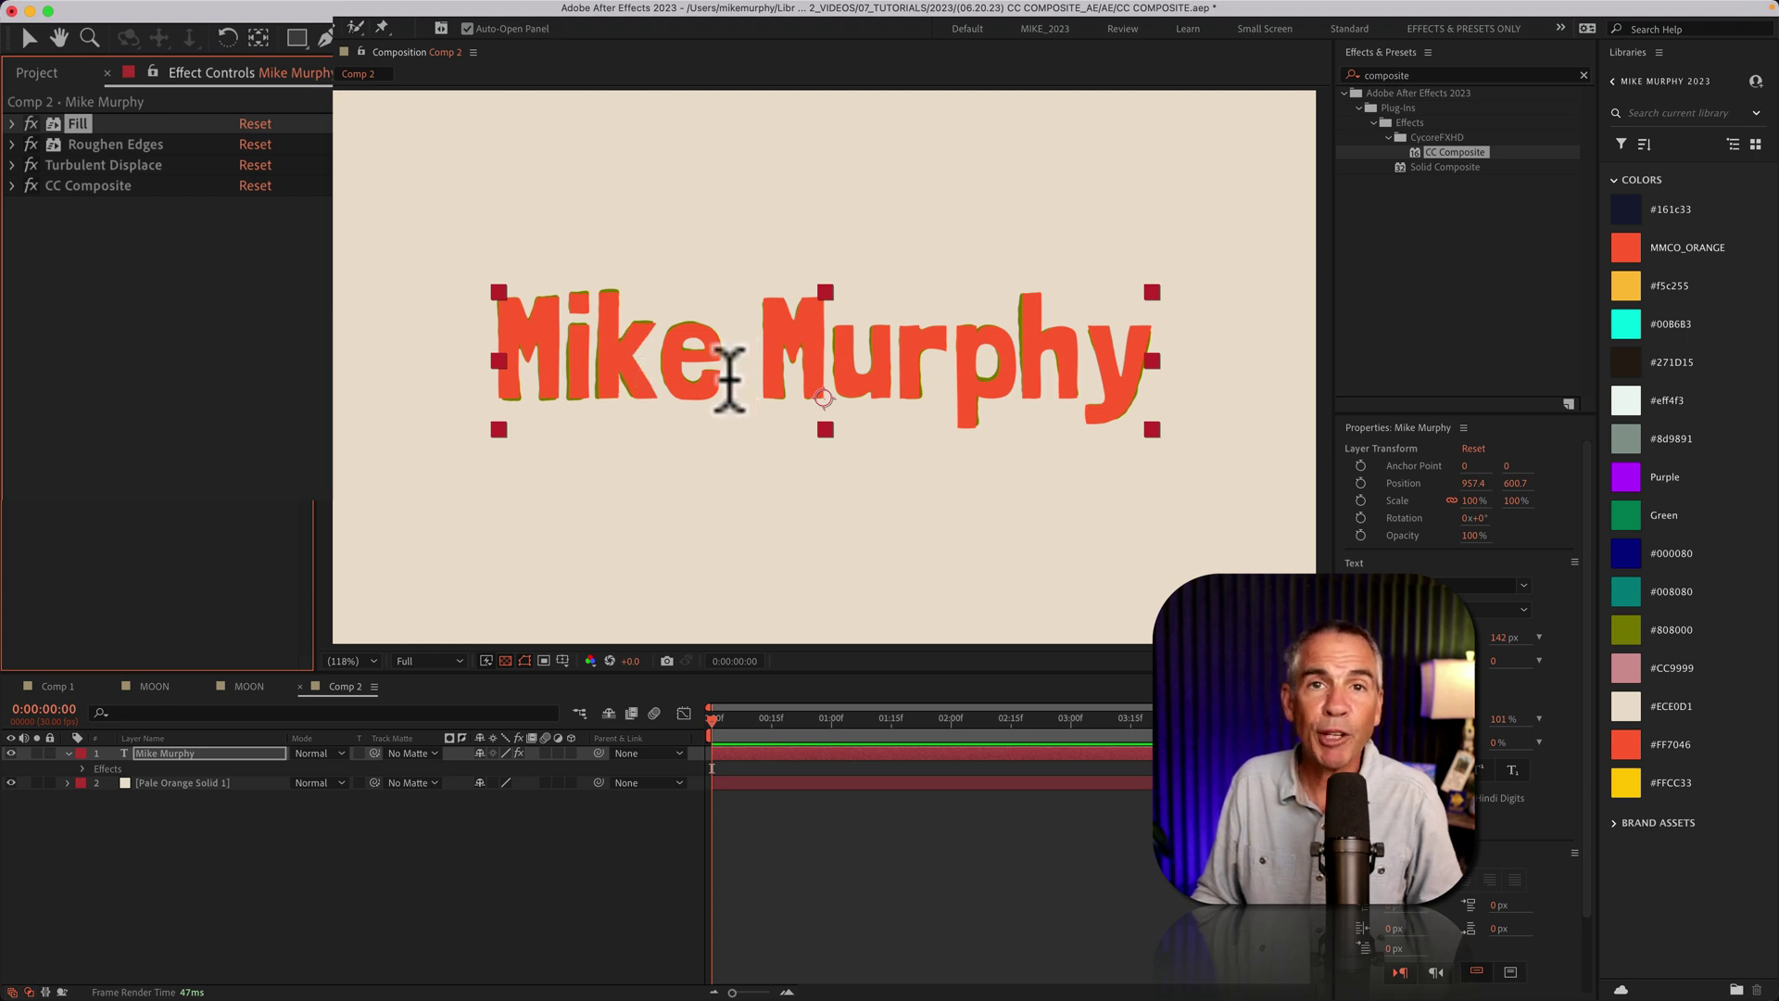
click(12, 165)
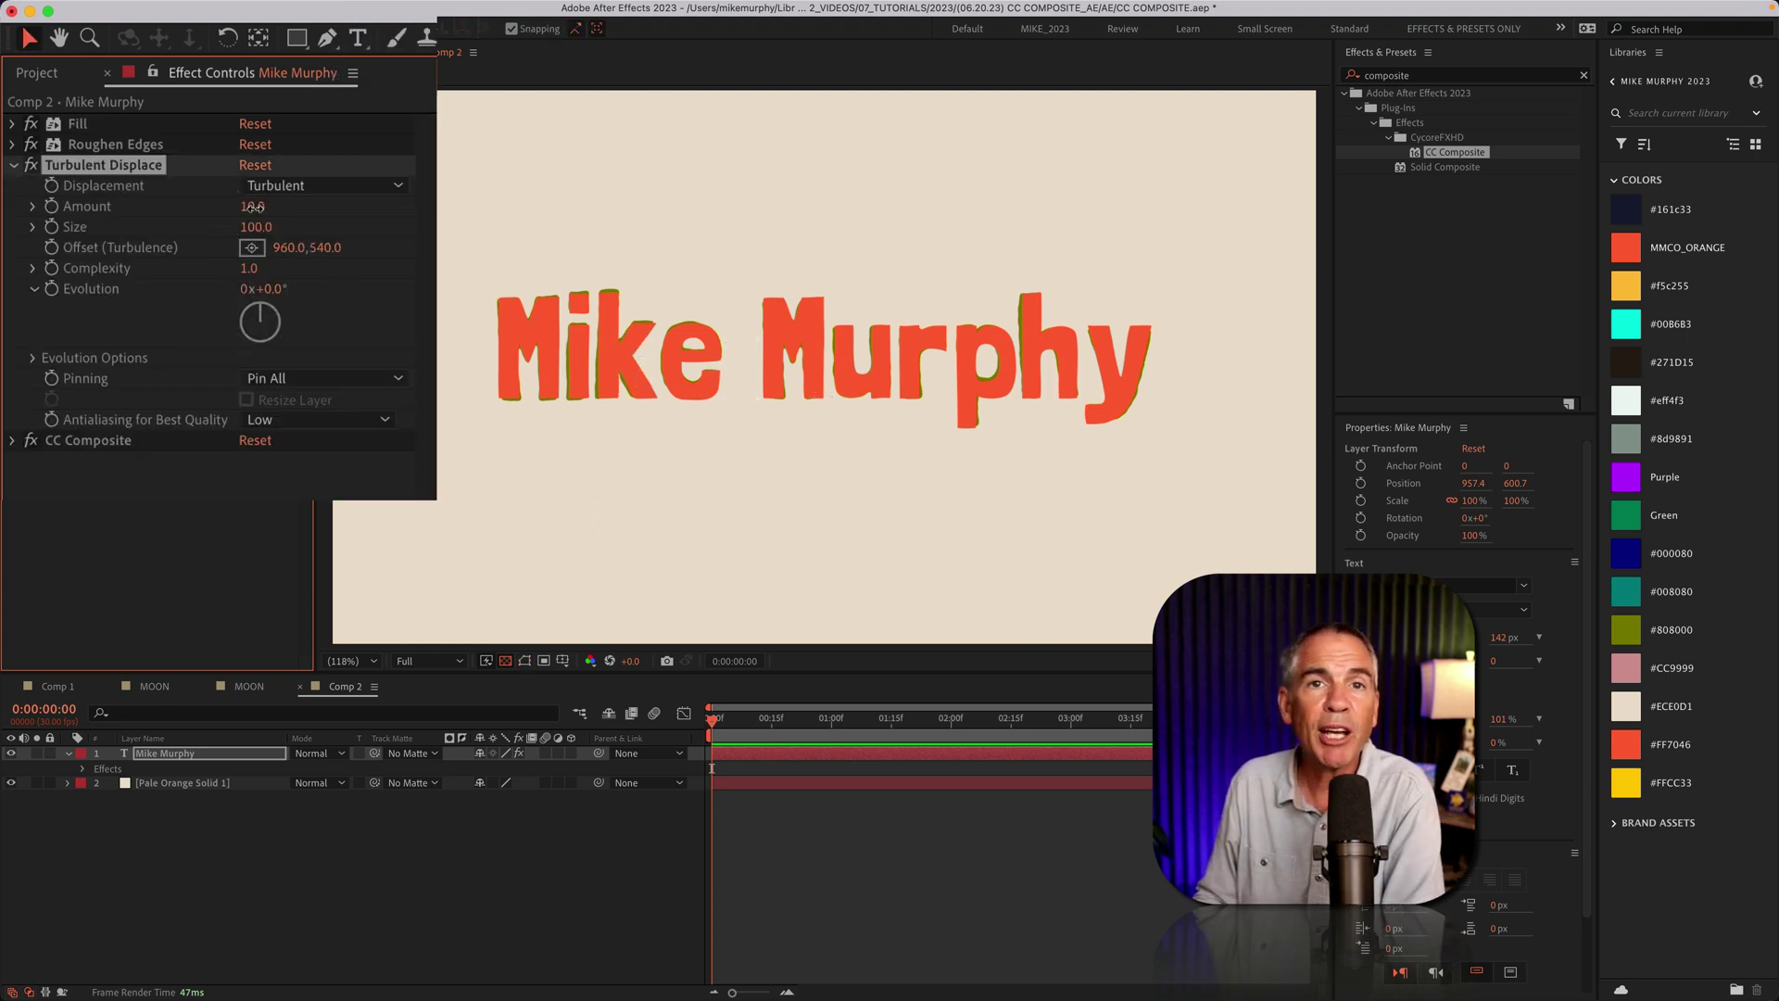
mouse_move(252, 207)
mouse_down()
mouse_move(509, 170)
mouse_move(1454, 187)
mouse_move(325, 200)
mouse_move(1310, 159)
mouse_move(1065, 171)
mouse_move(1394, 176)
mouse_move(262, 197)
mouse_up()
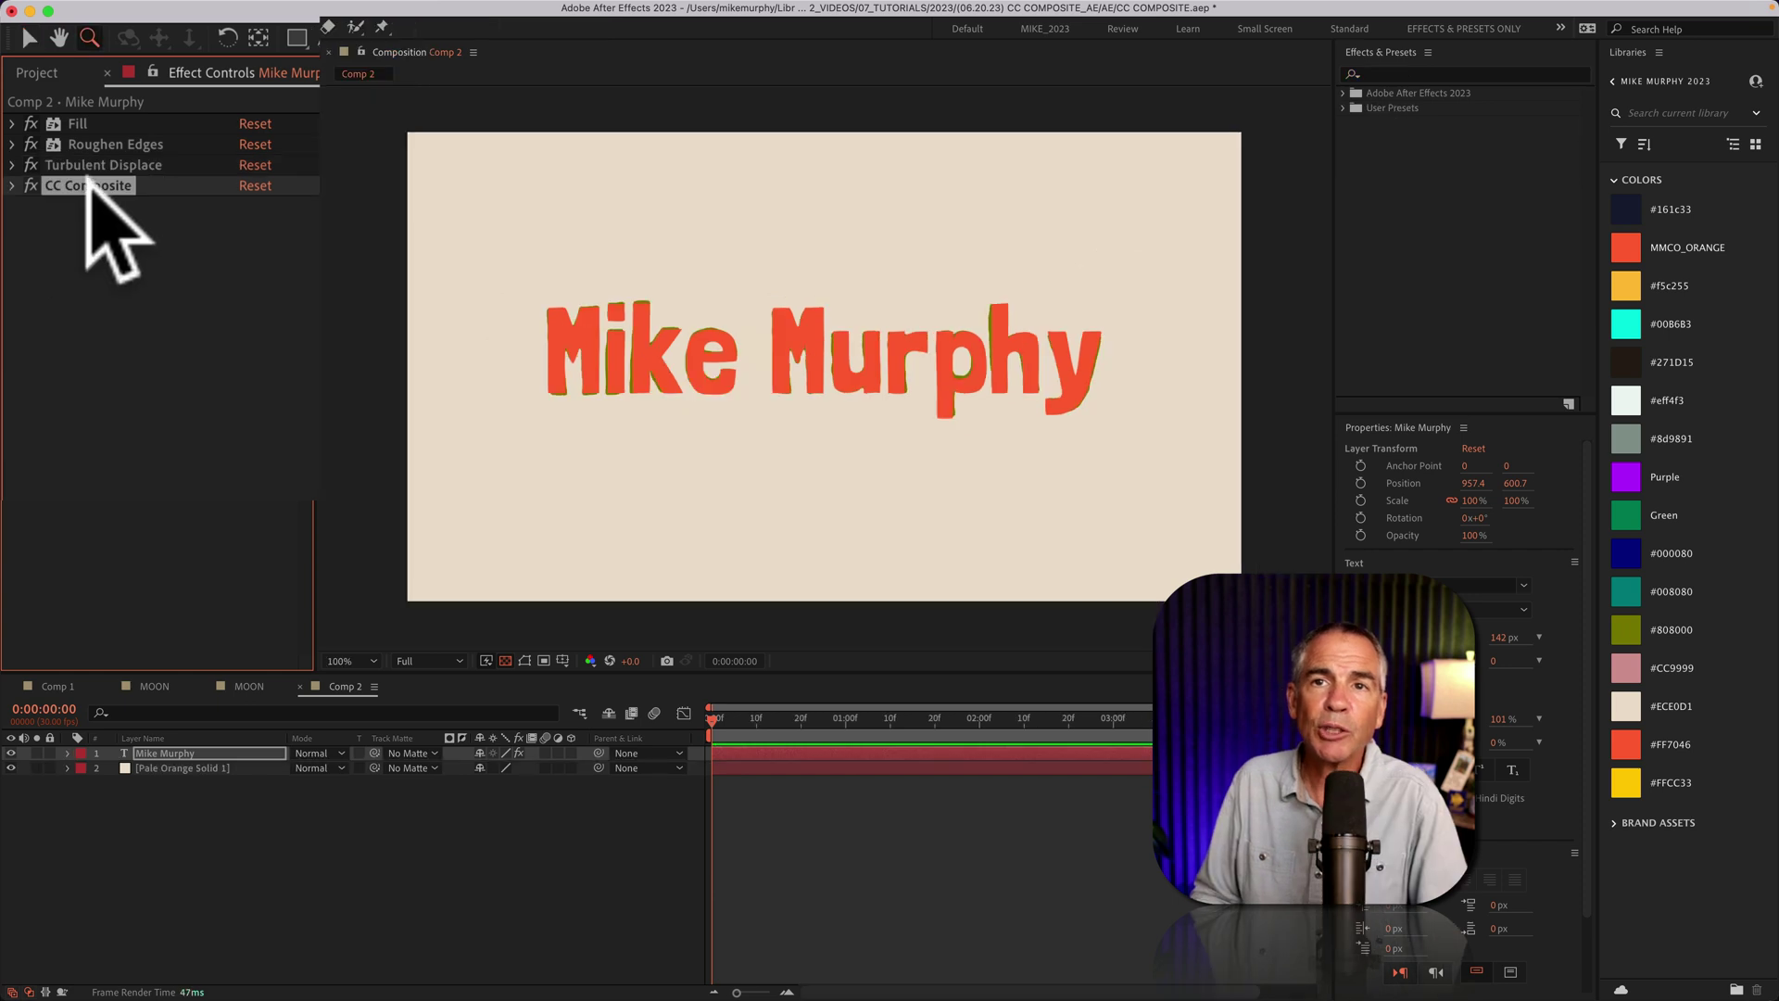
drag(88, 178, 92, 158)
key(period)
key(period)
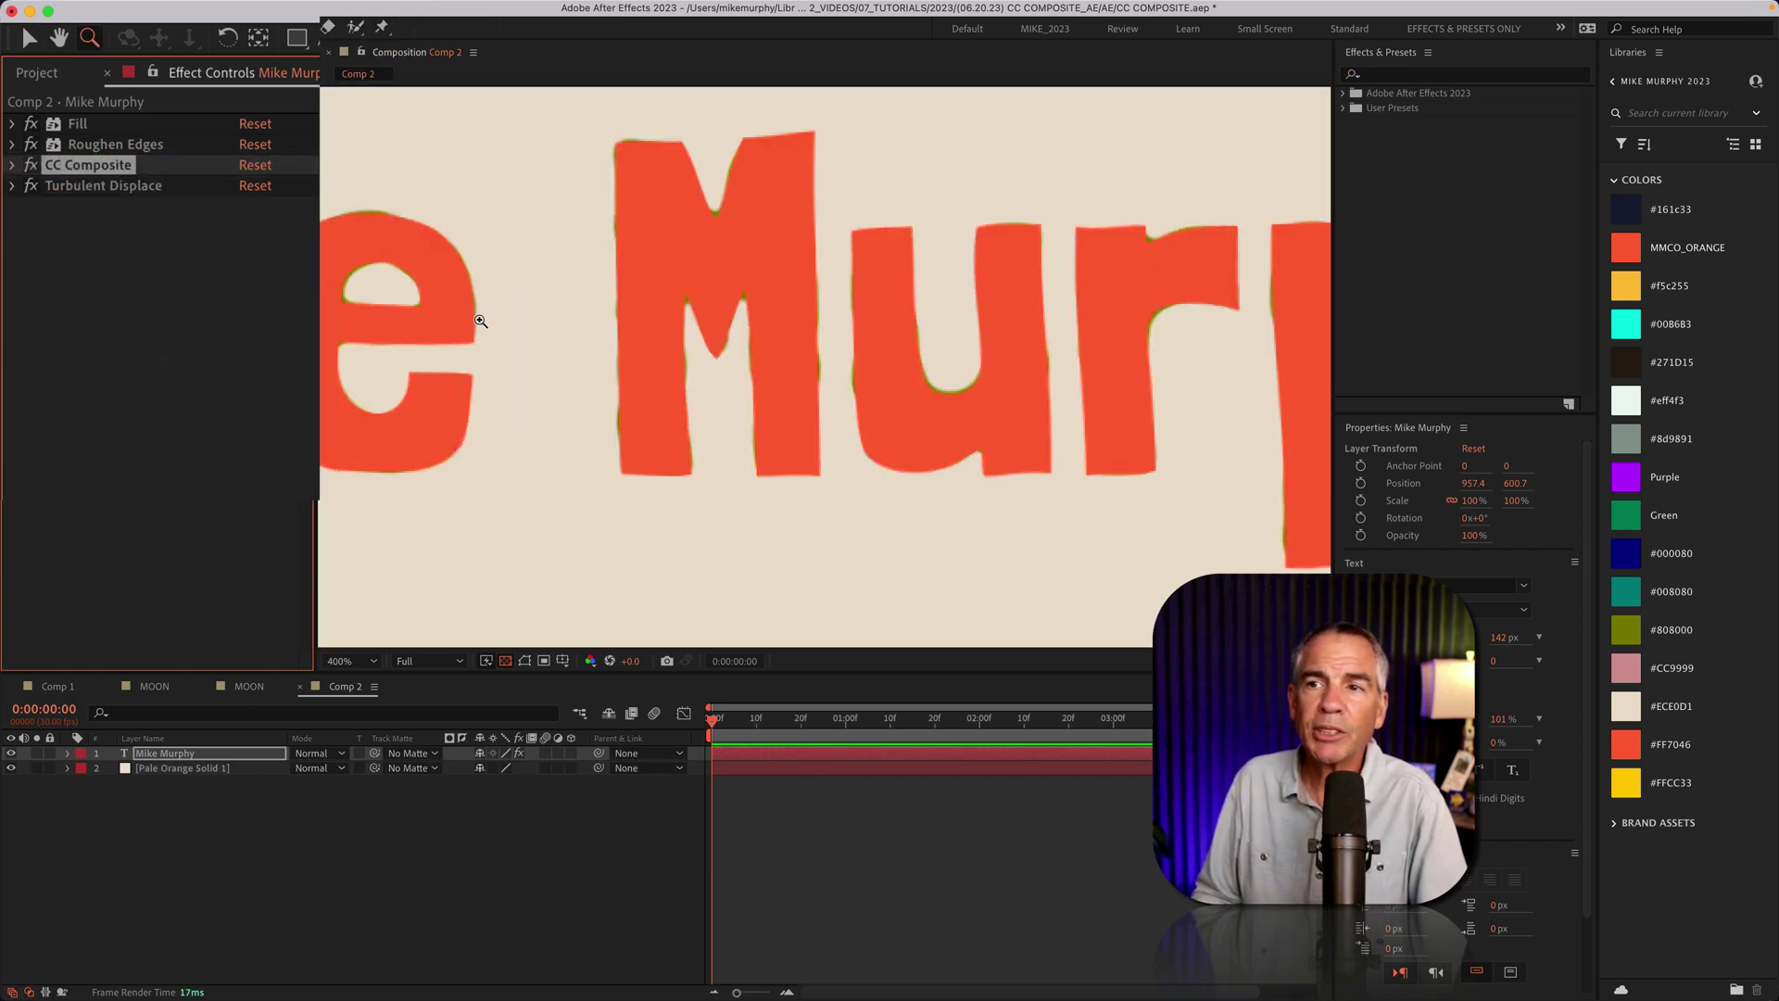
click(606, 354)
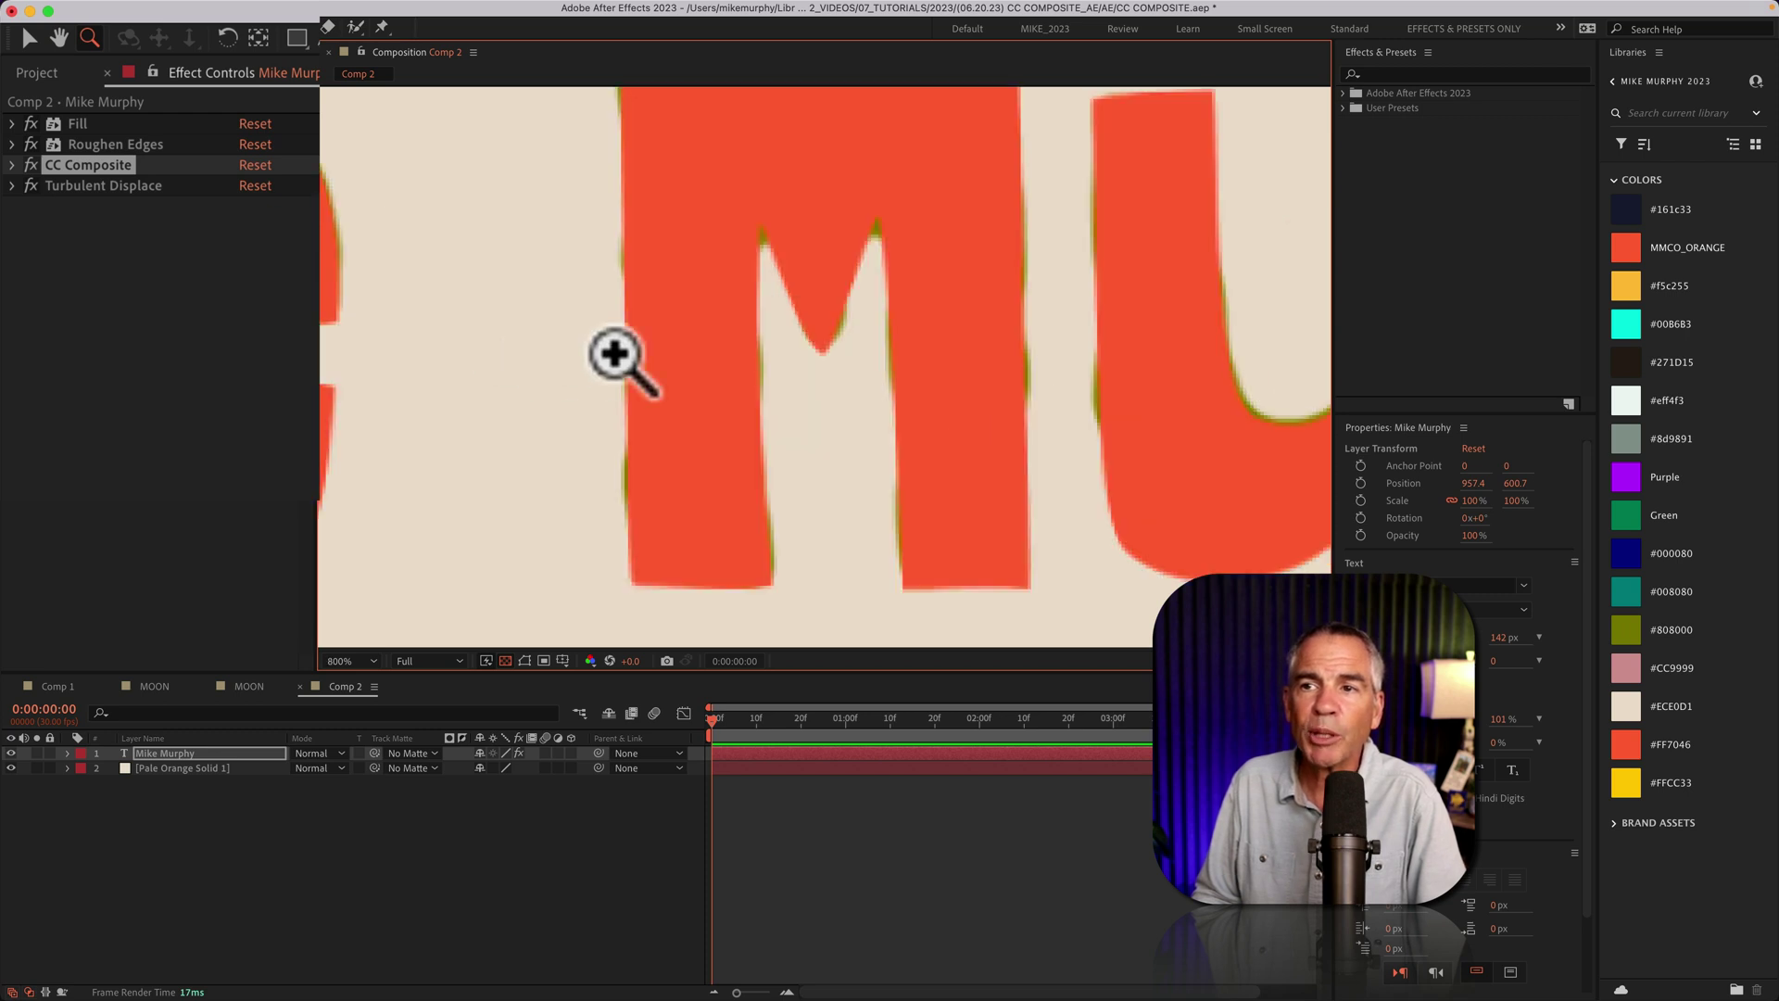
key(v)
drag(18, 185, 96, 135)
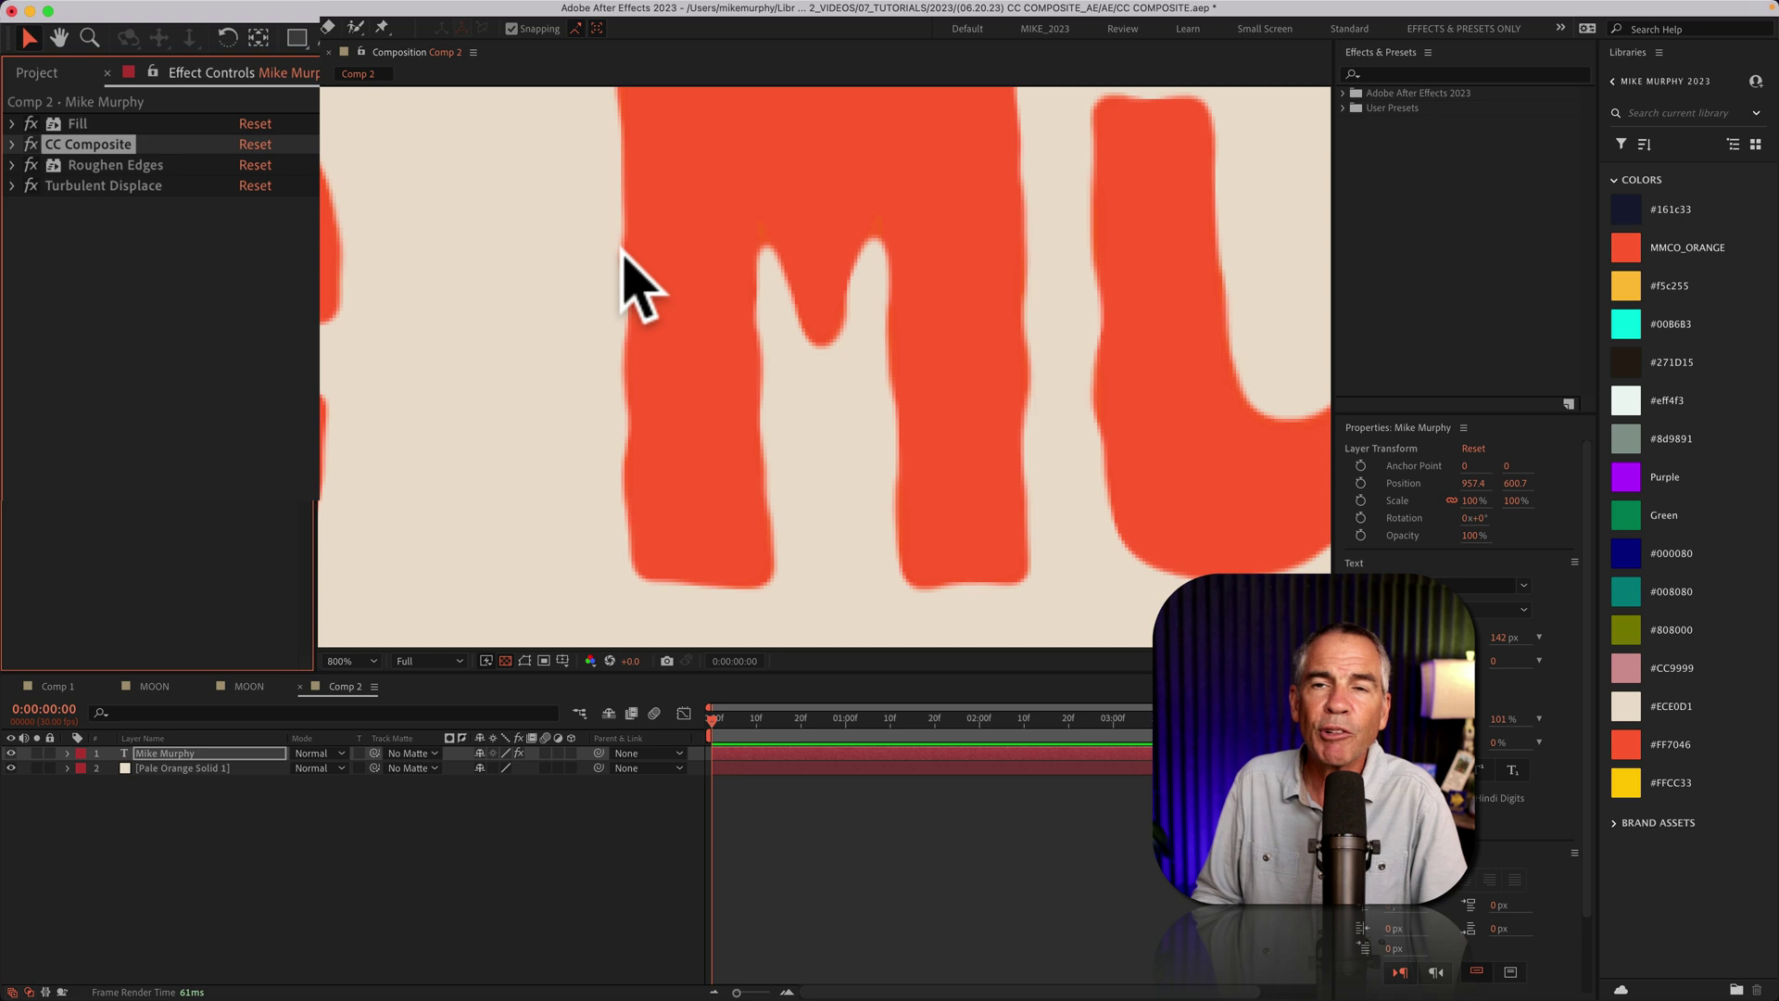
drag(111, 135, 113, 212)
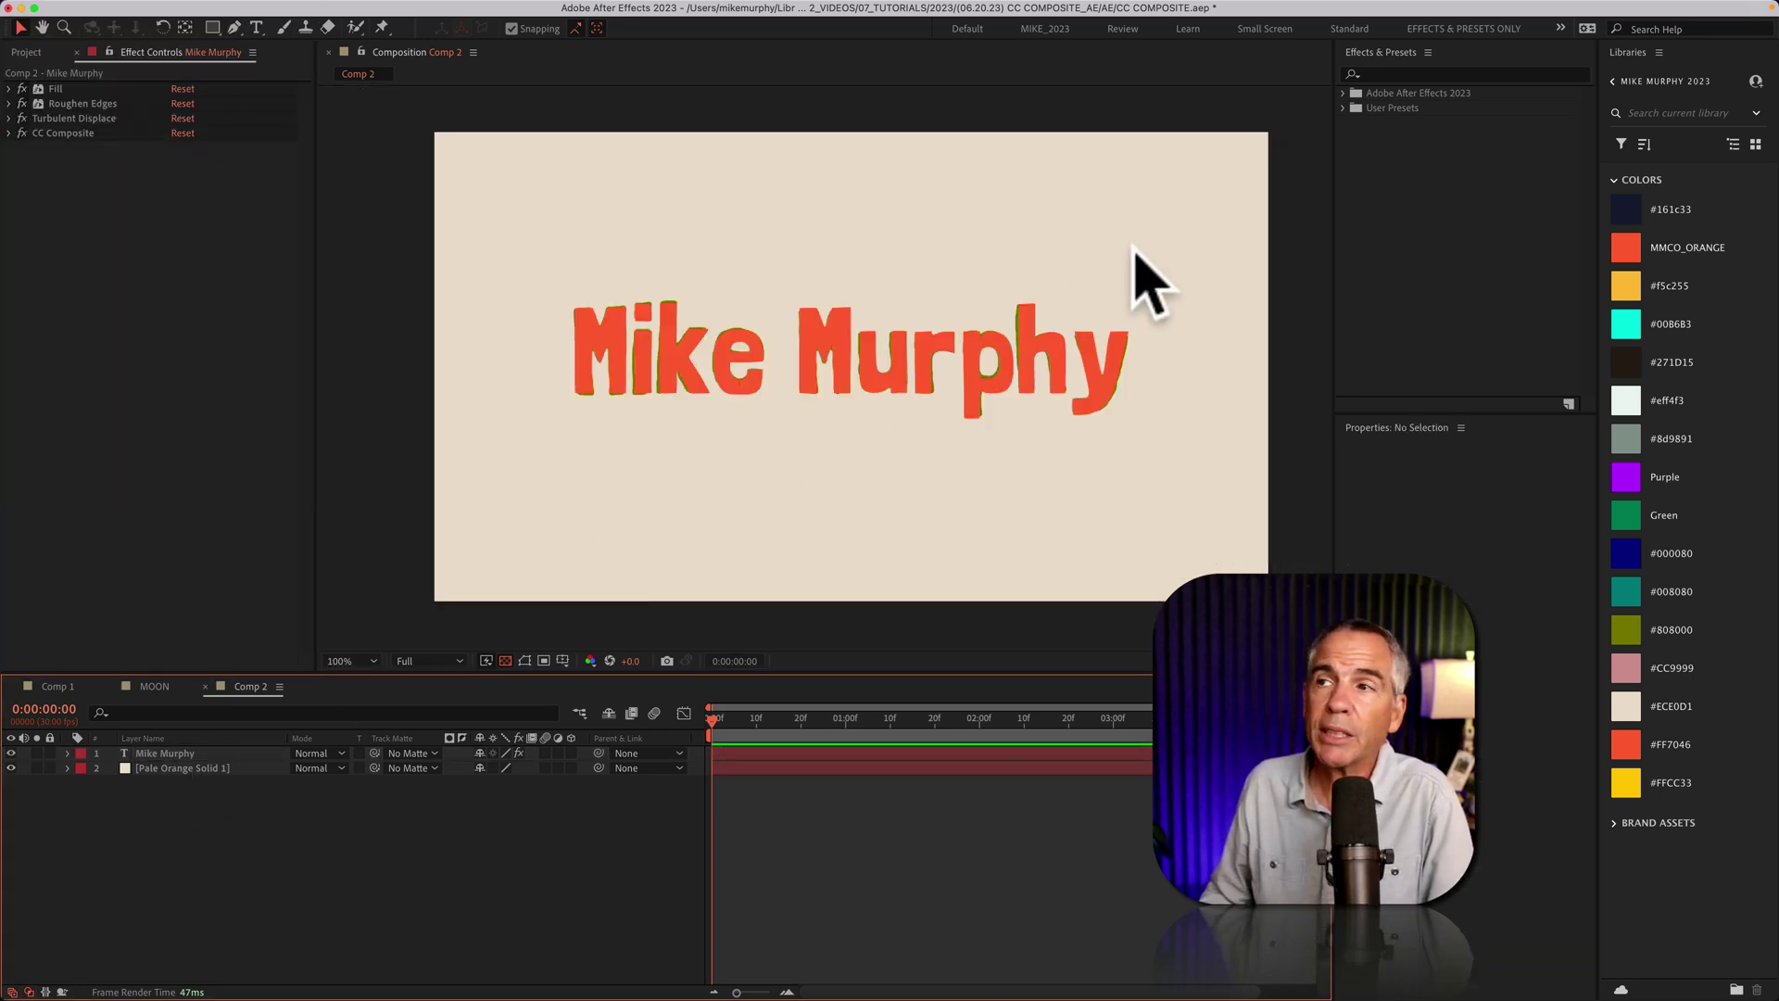
Step: Apply the Transform effect to the text layer
click(1387, 70)
click(1389, 73)
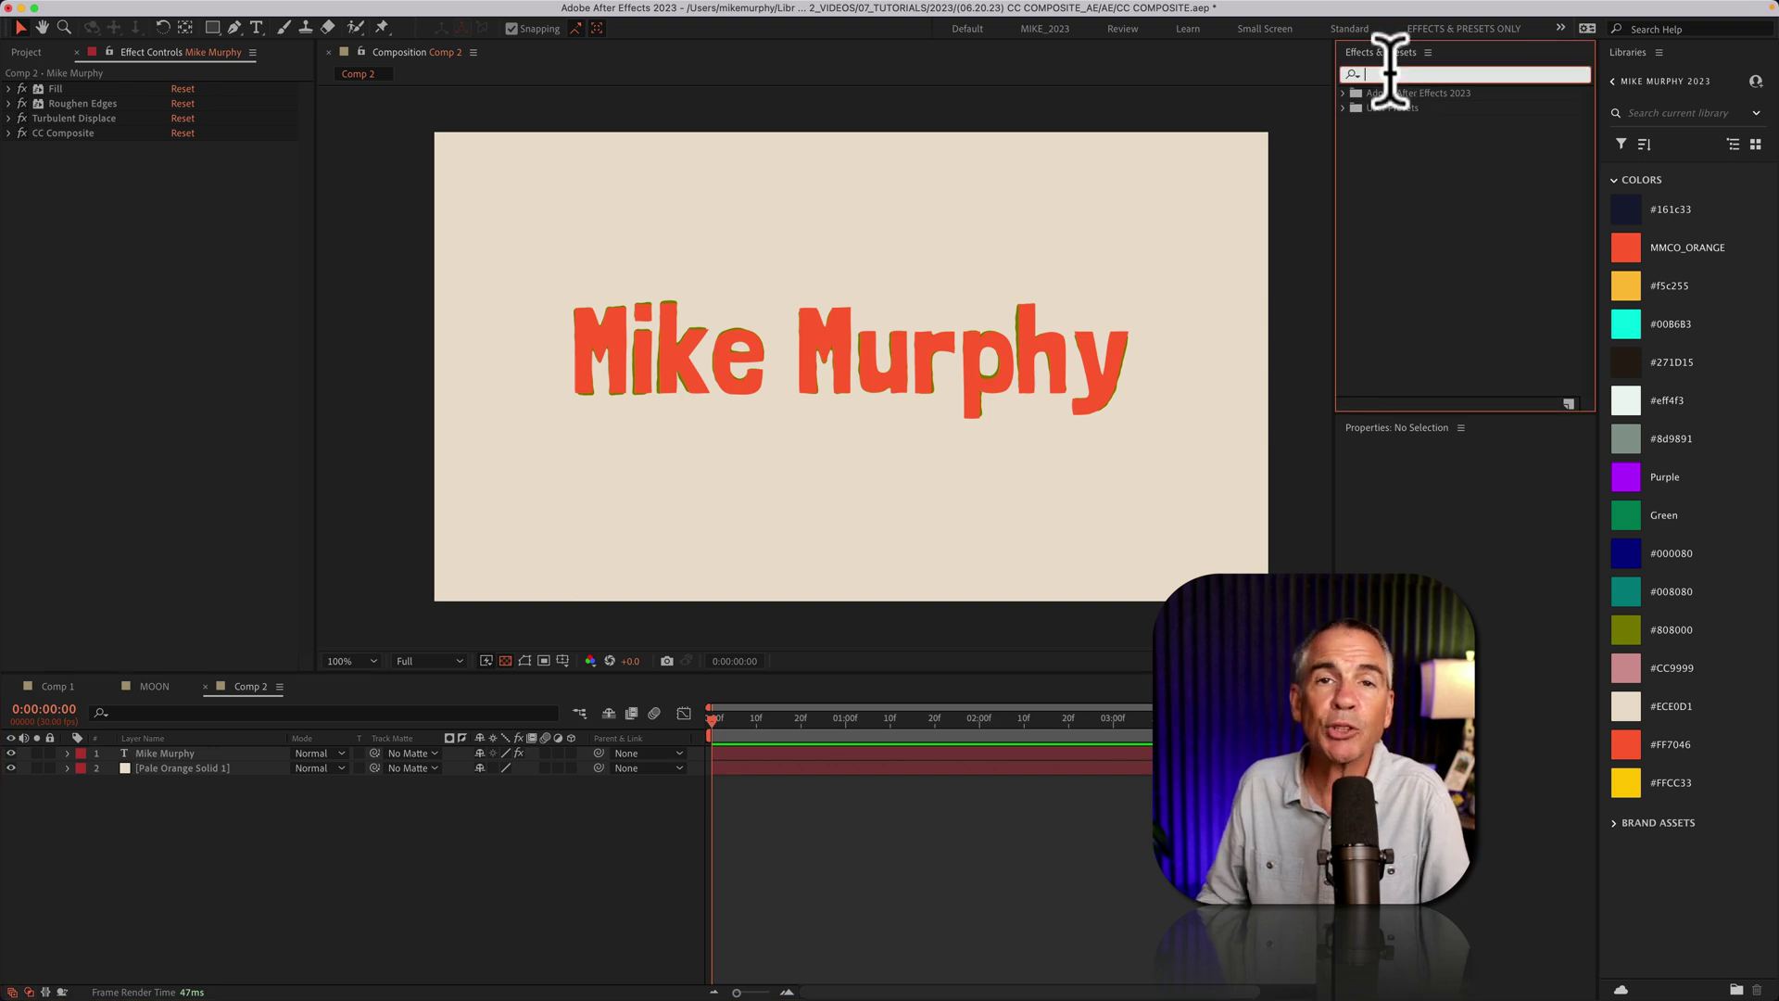
text(trans)
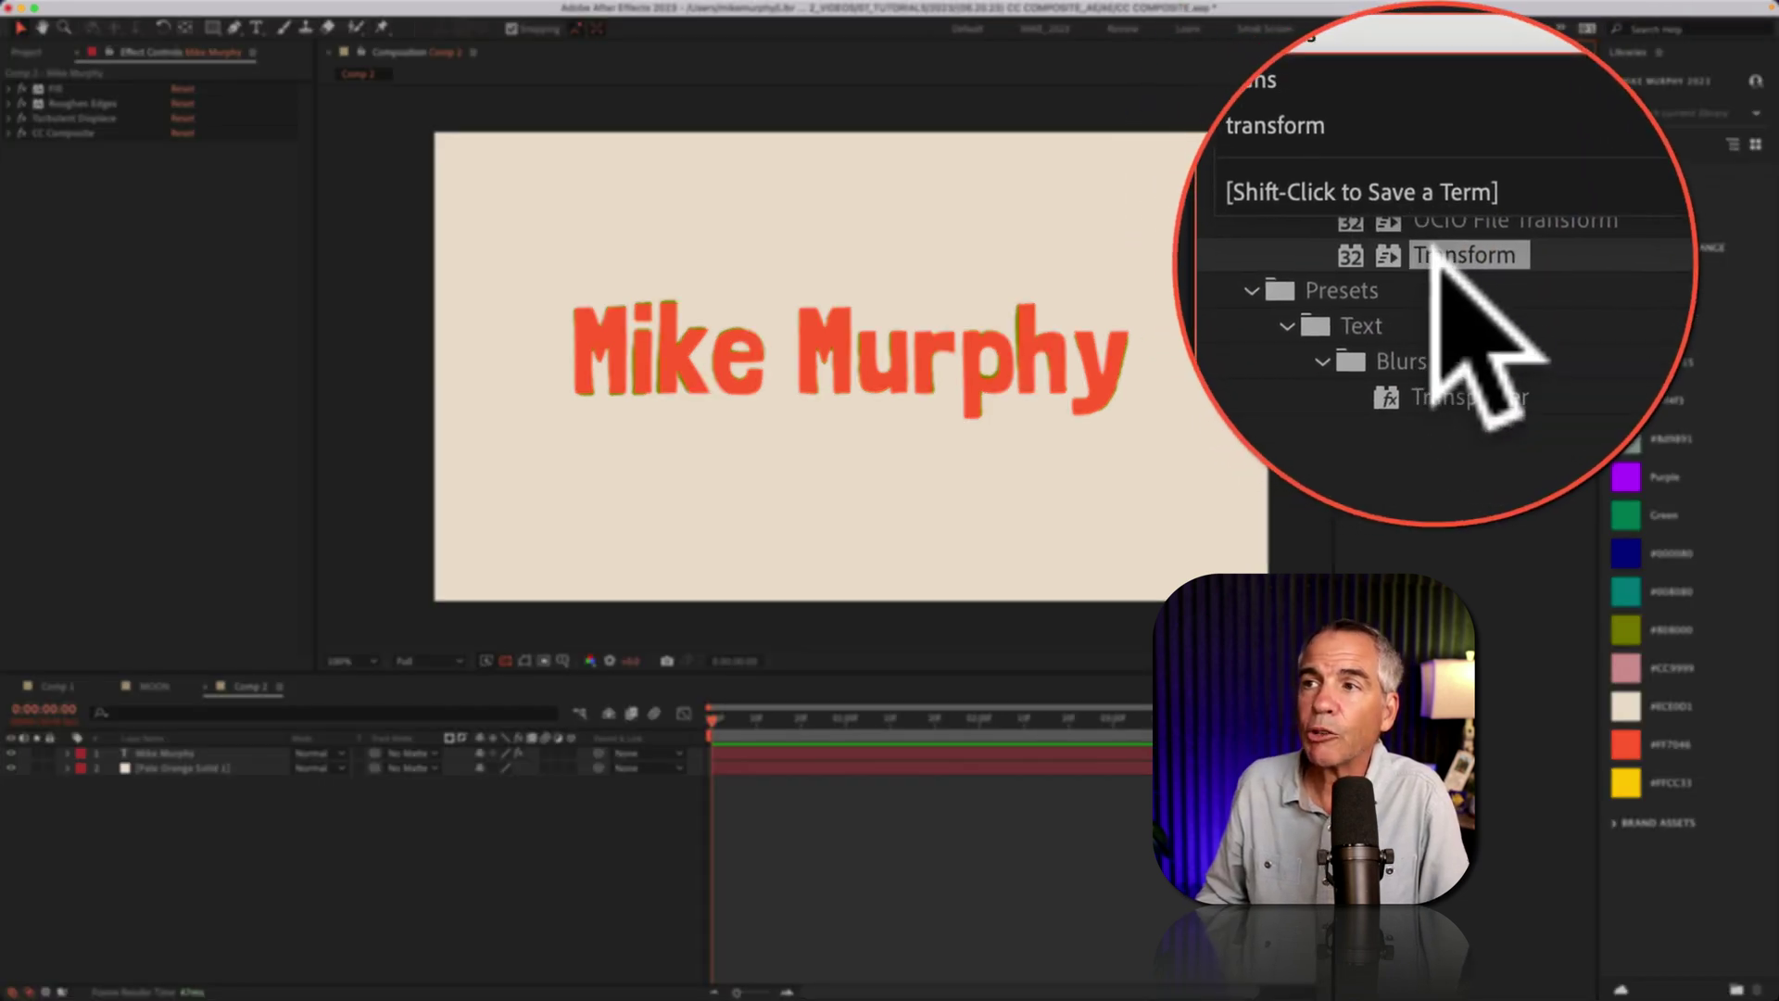
drag(1448, 166, 815, 346)
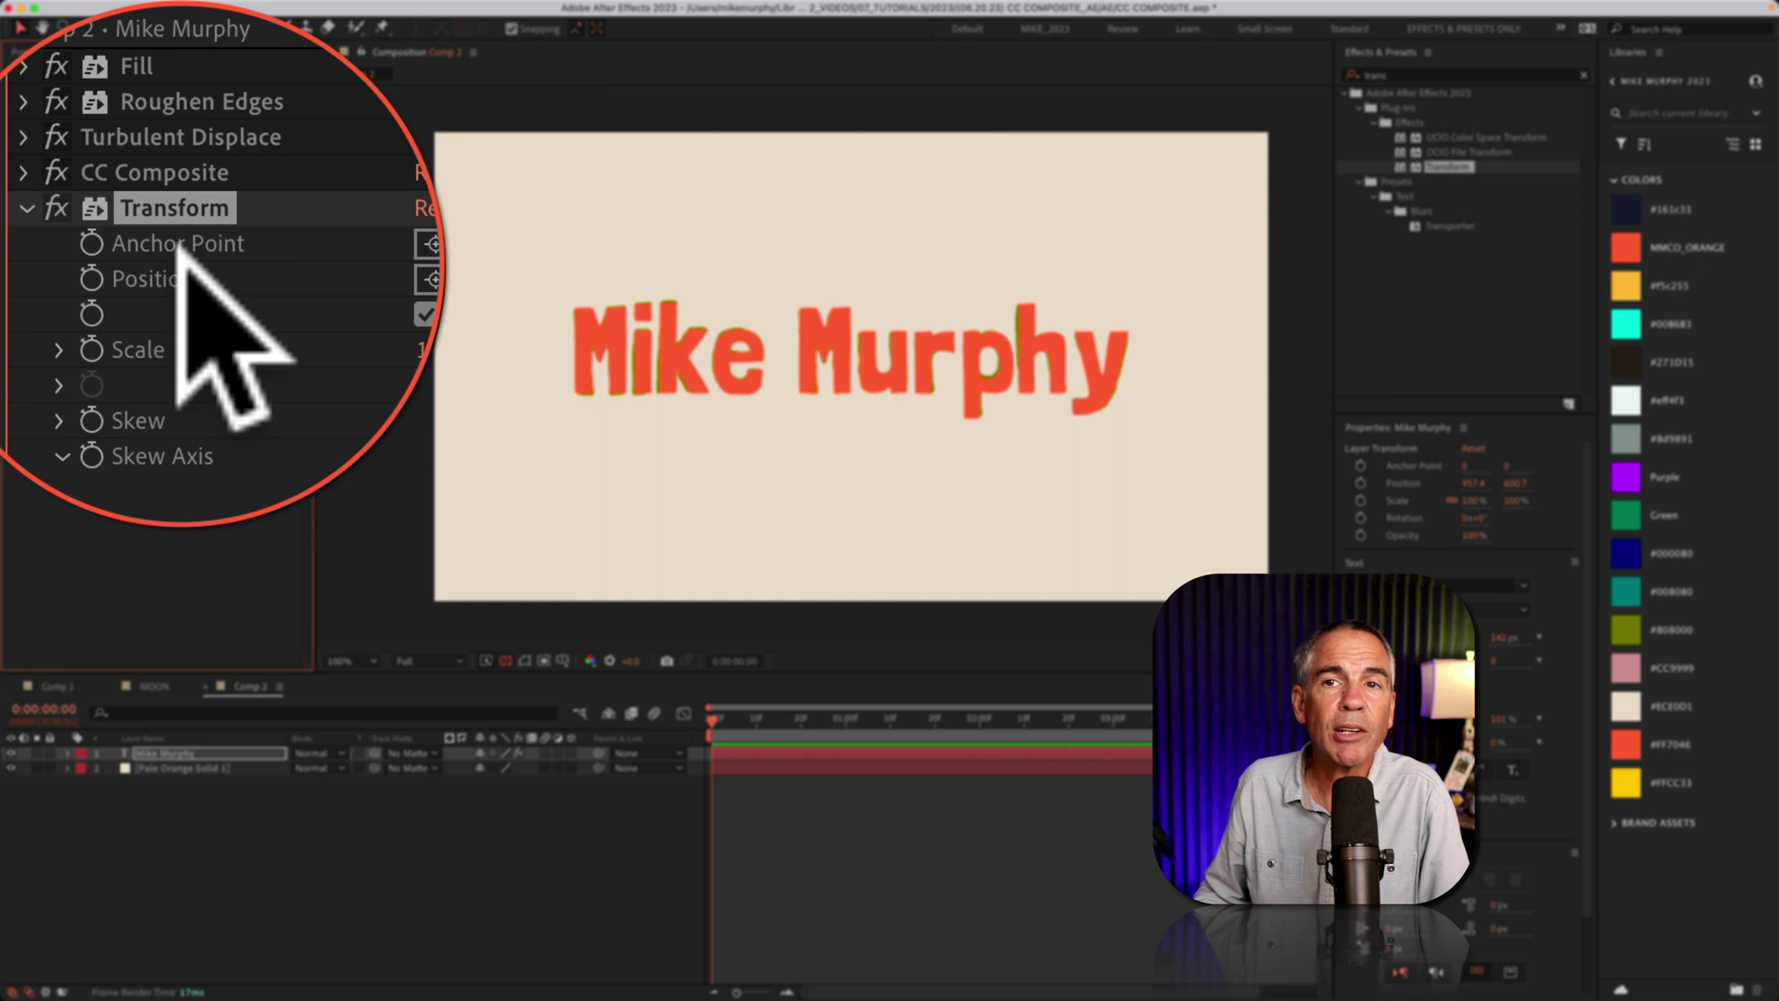
Step: Set the Transform Position Y to 563 and add a wiggle() expression
scroll(198, 298, down, 3)
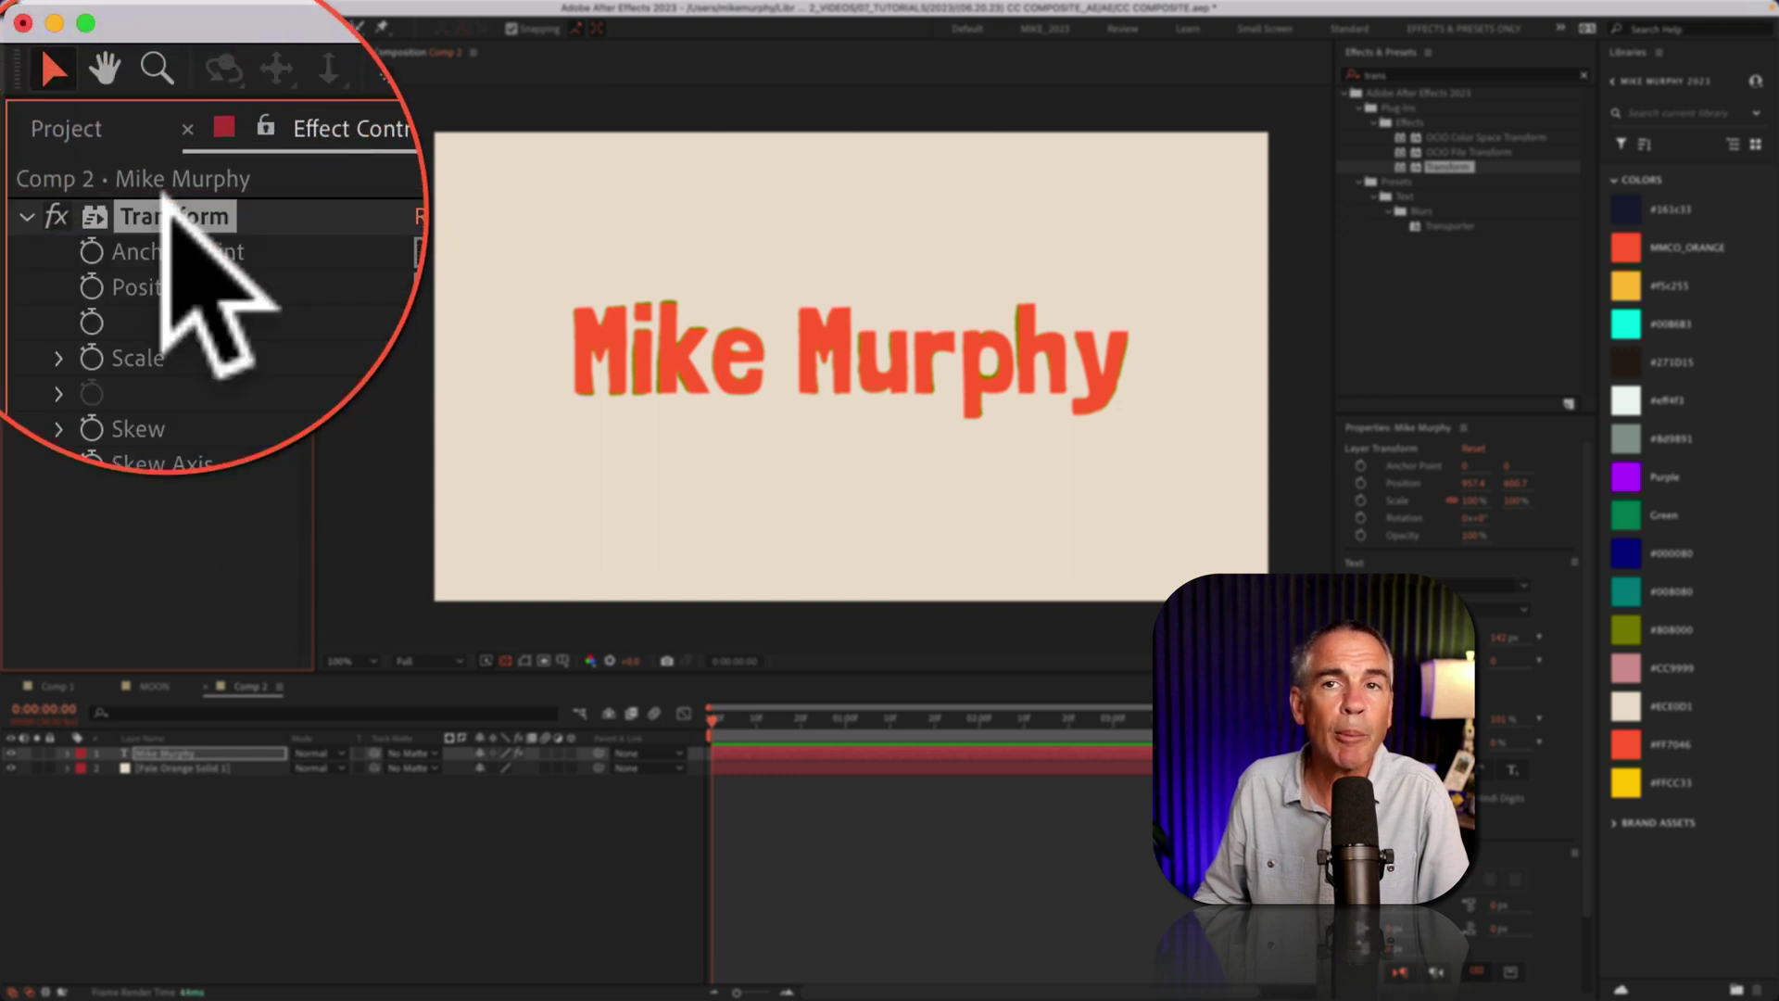
mouse_move(264, 278)
mouse_down()
mouse_move(298, 270)
mouse_move(267, 271)
mouse_up()
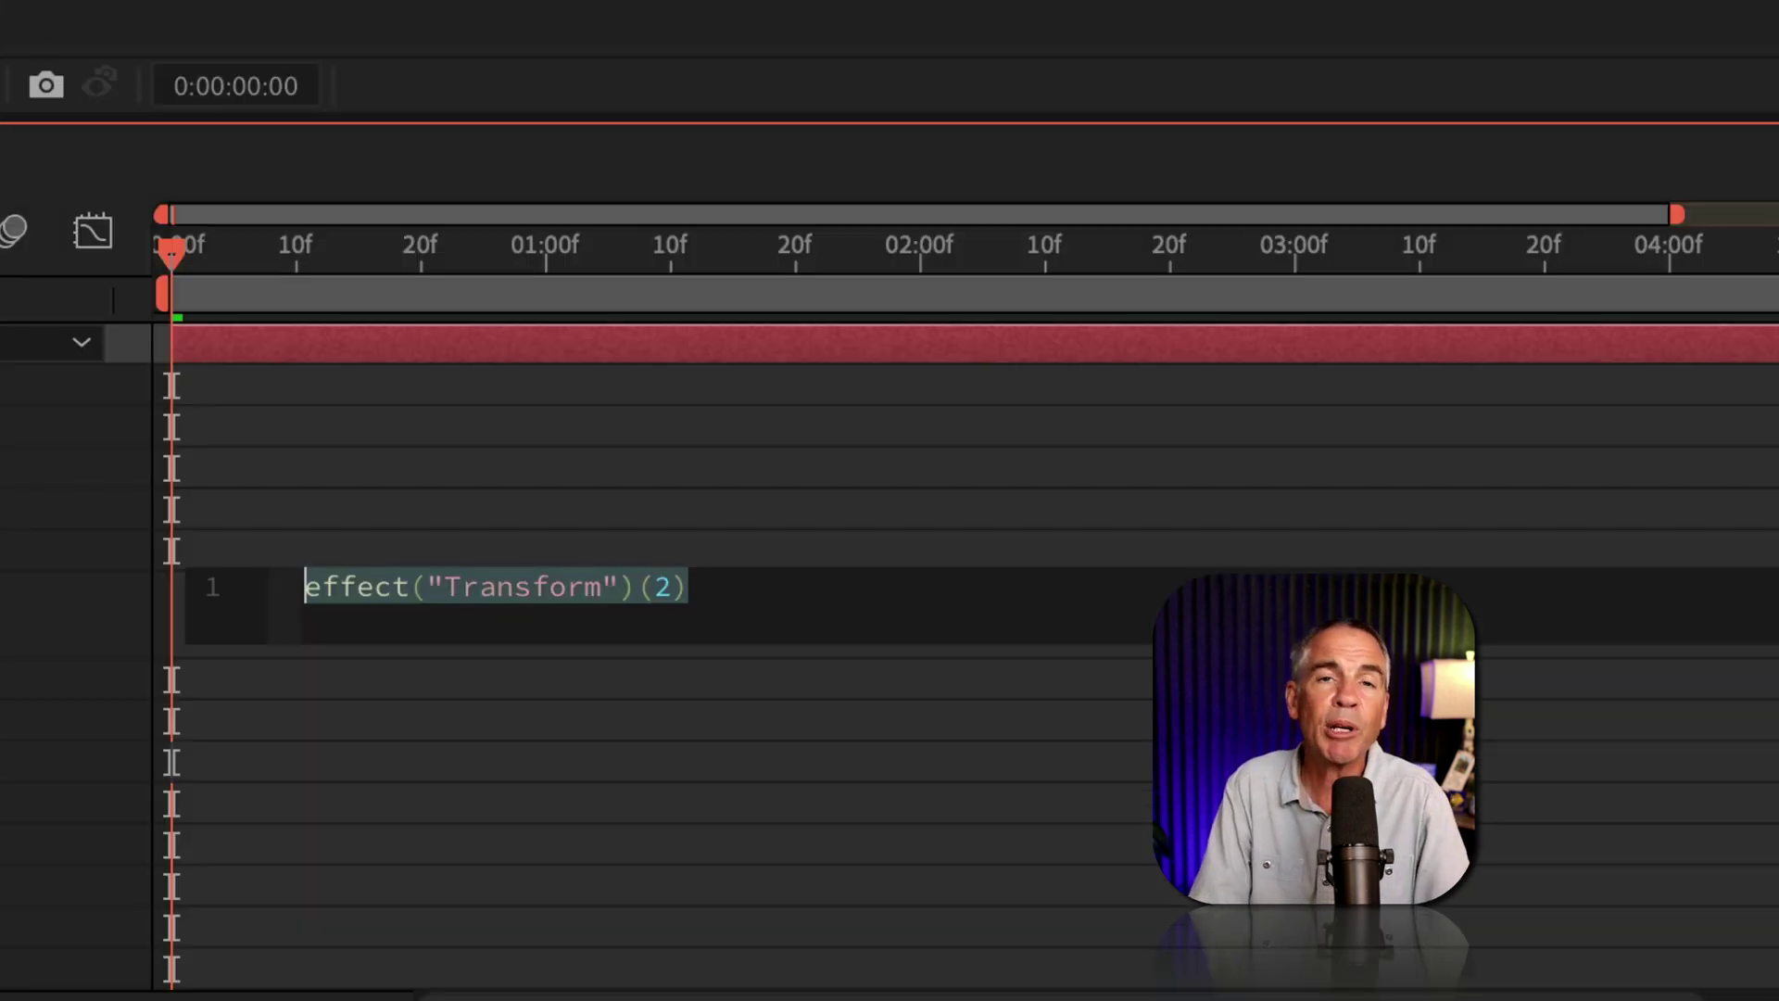
text(wigg)
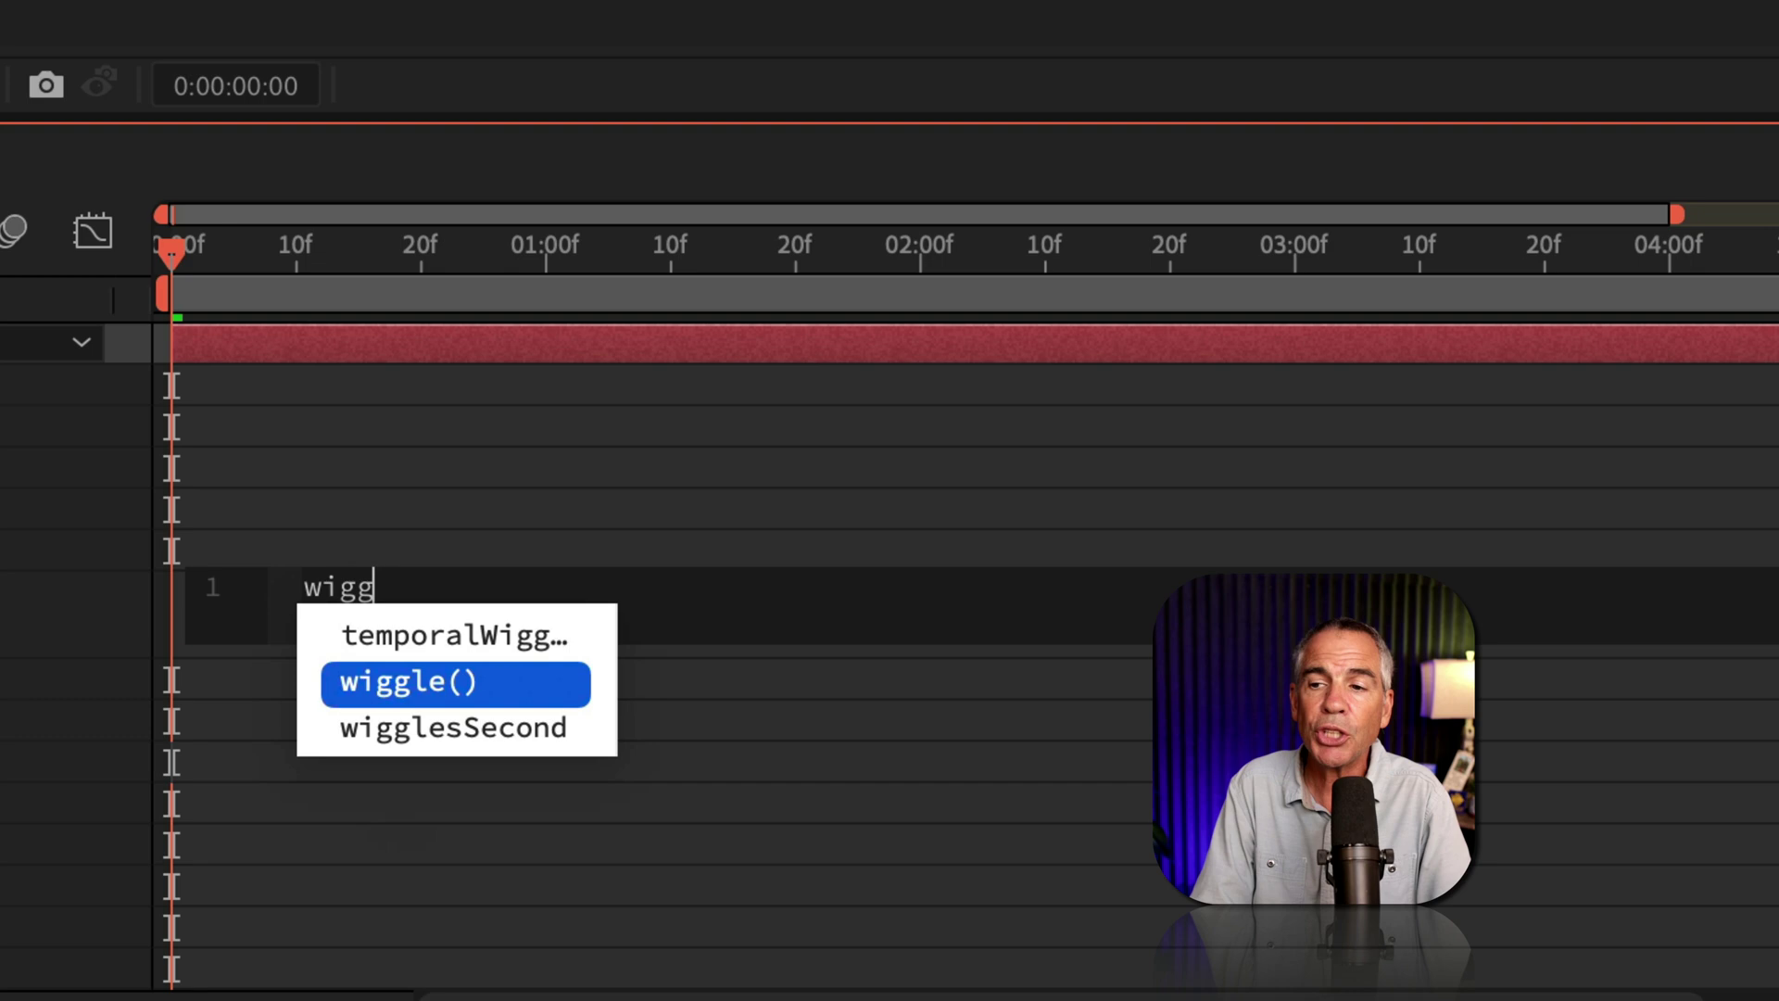
text(le)
key(Return)
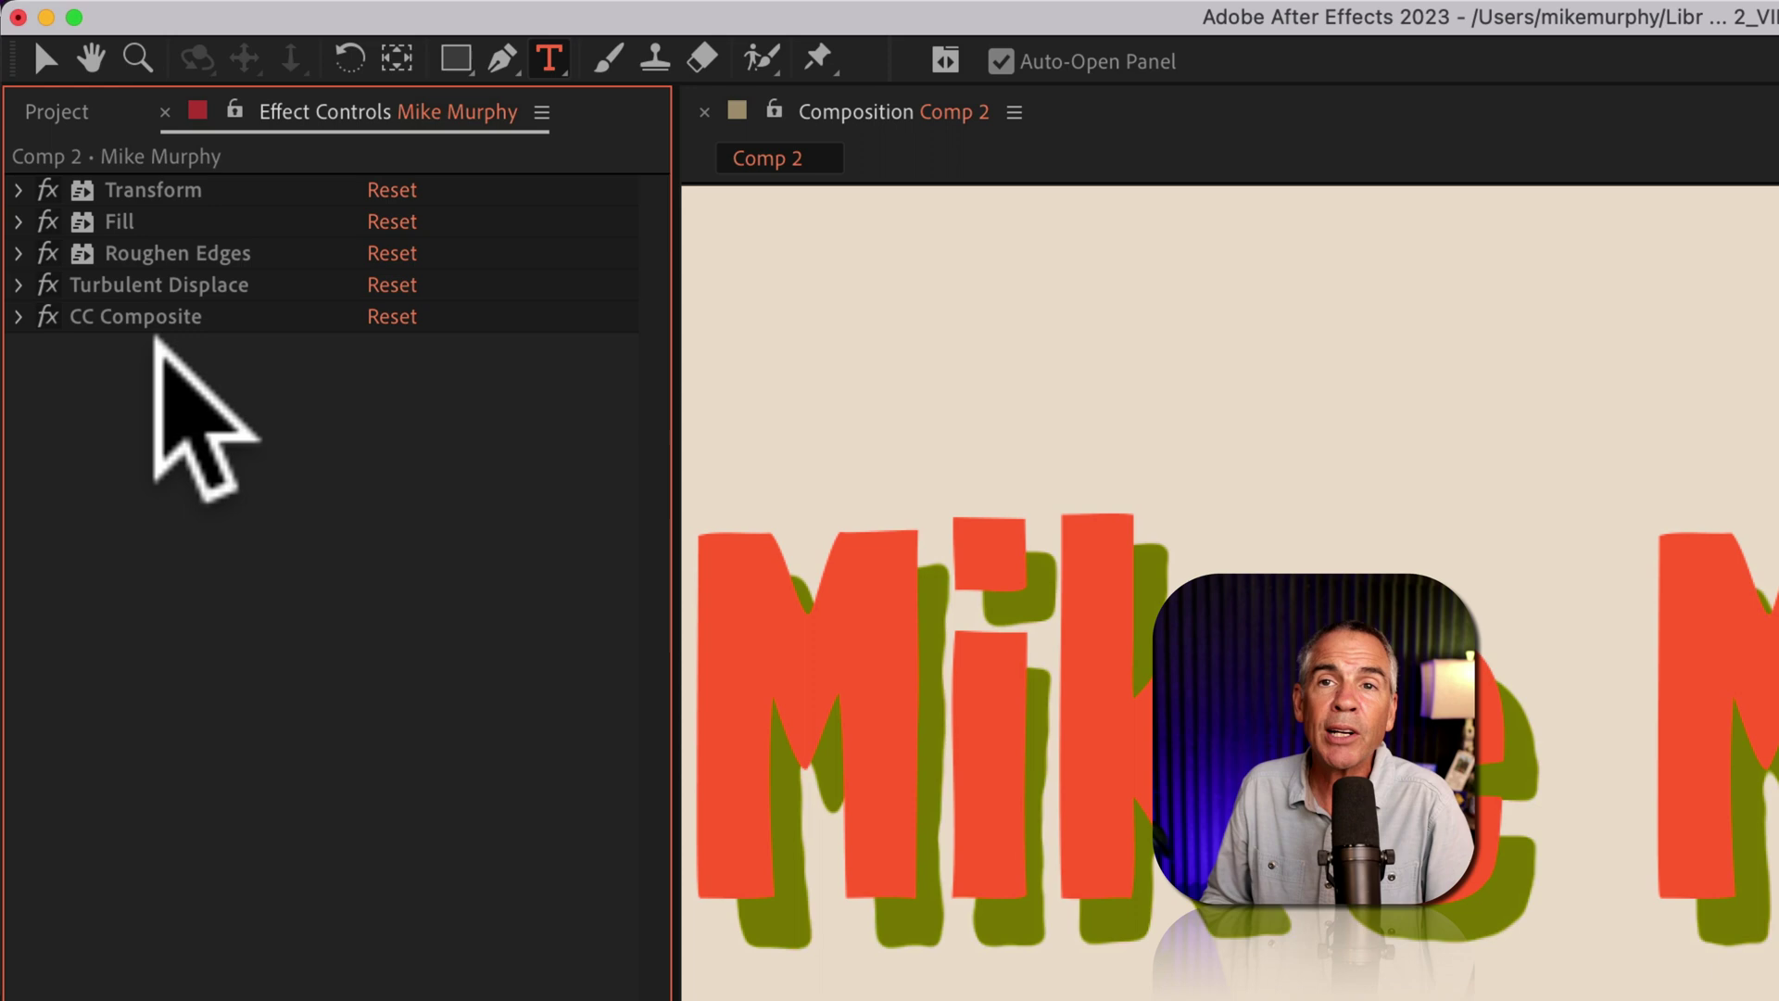
Step: Select all five effects and save them as the CC COMP animation preset
click(157, 313)
shift+click(169, 198)
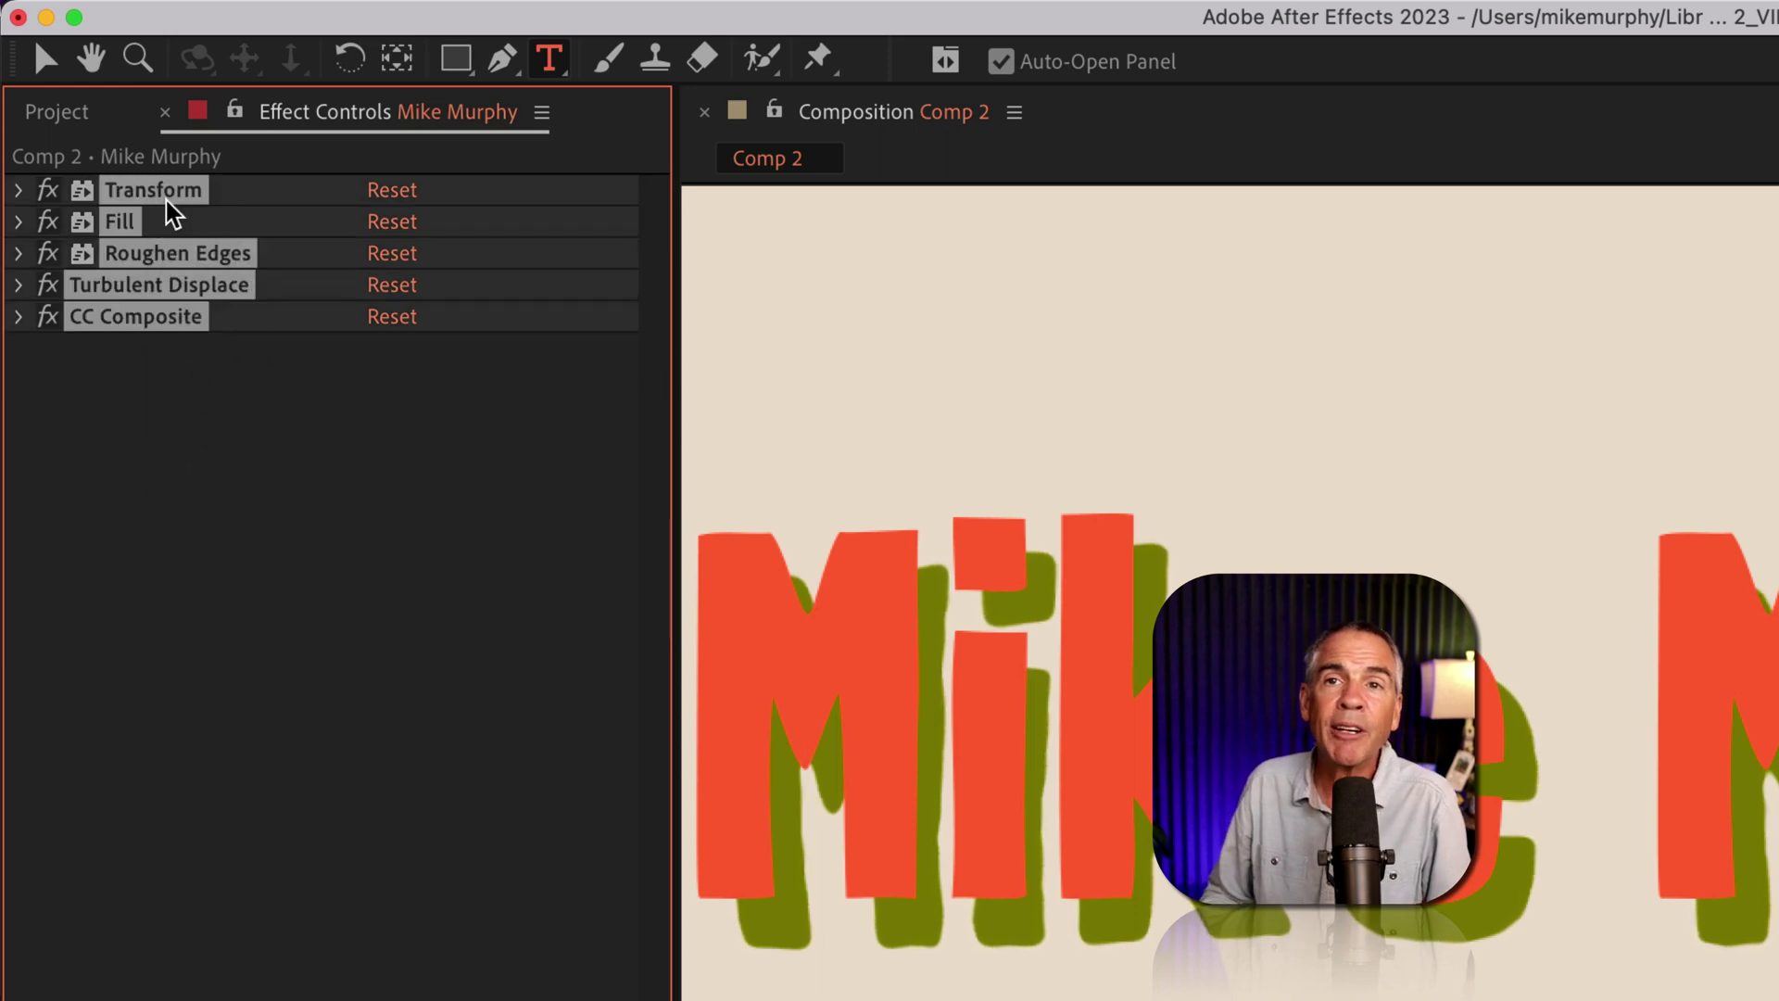
mouse_move(555, 3)
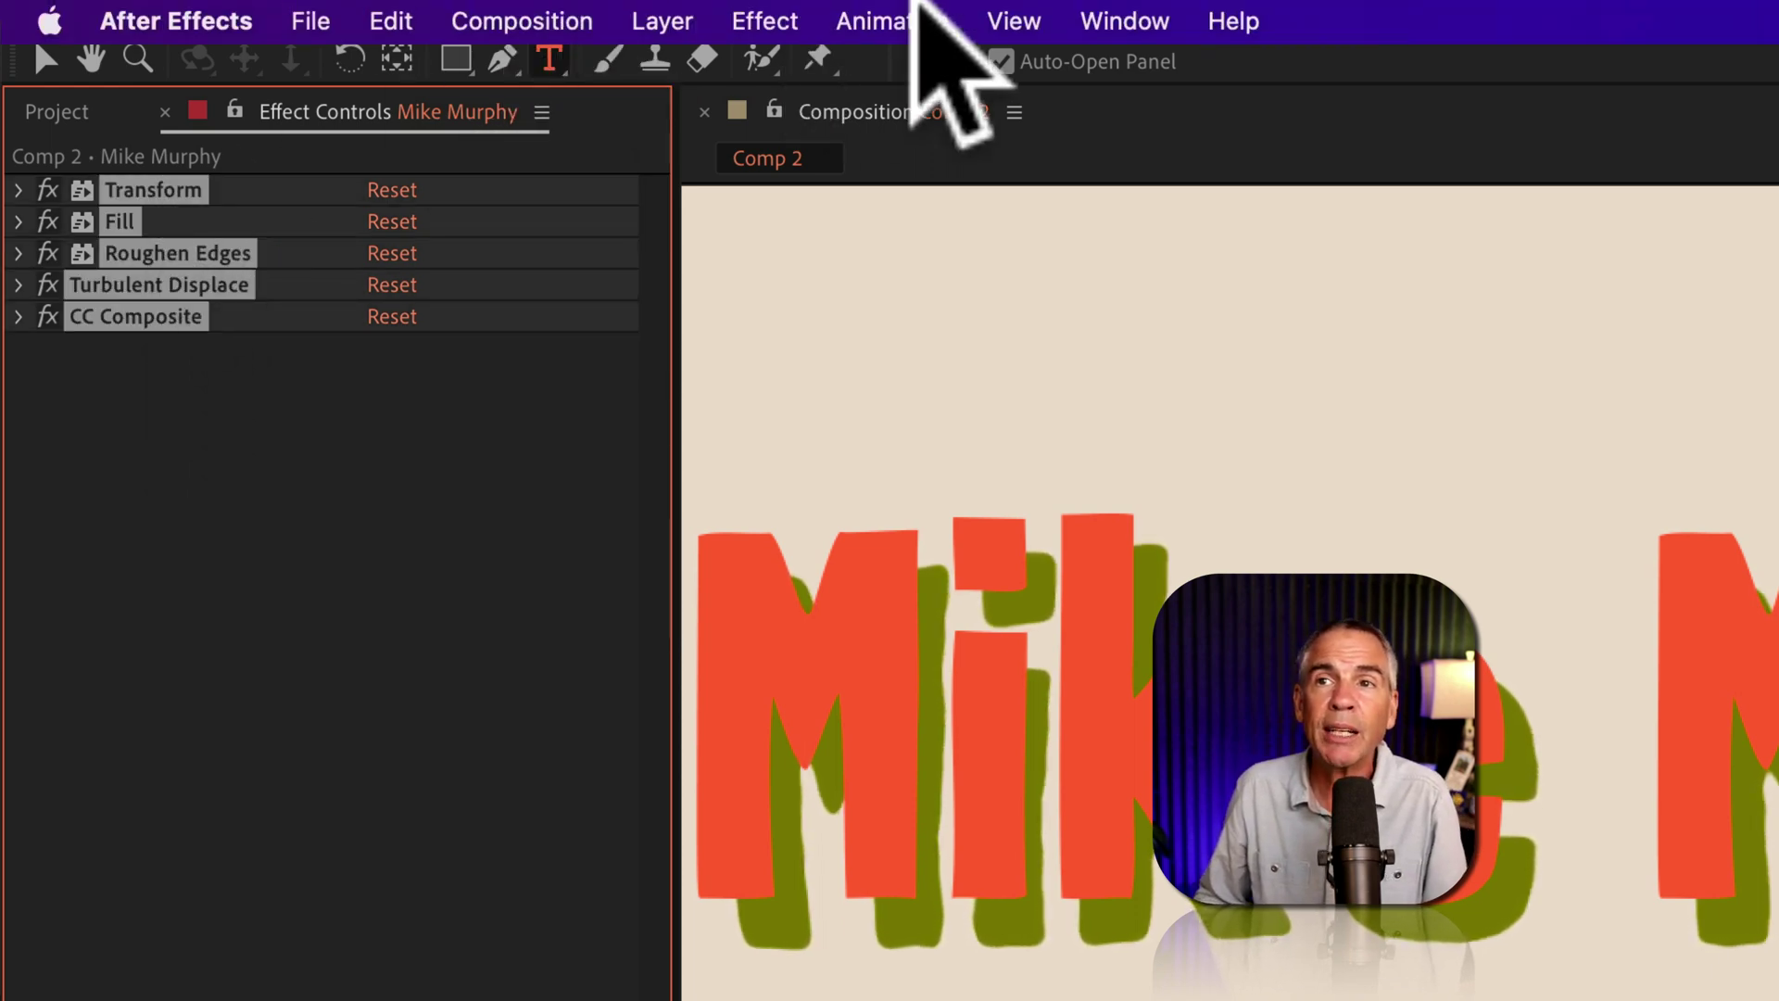
click(908, 20)
click(955, 76)
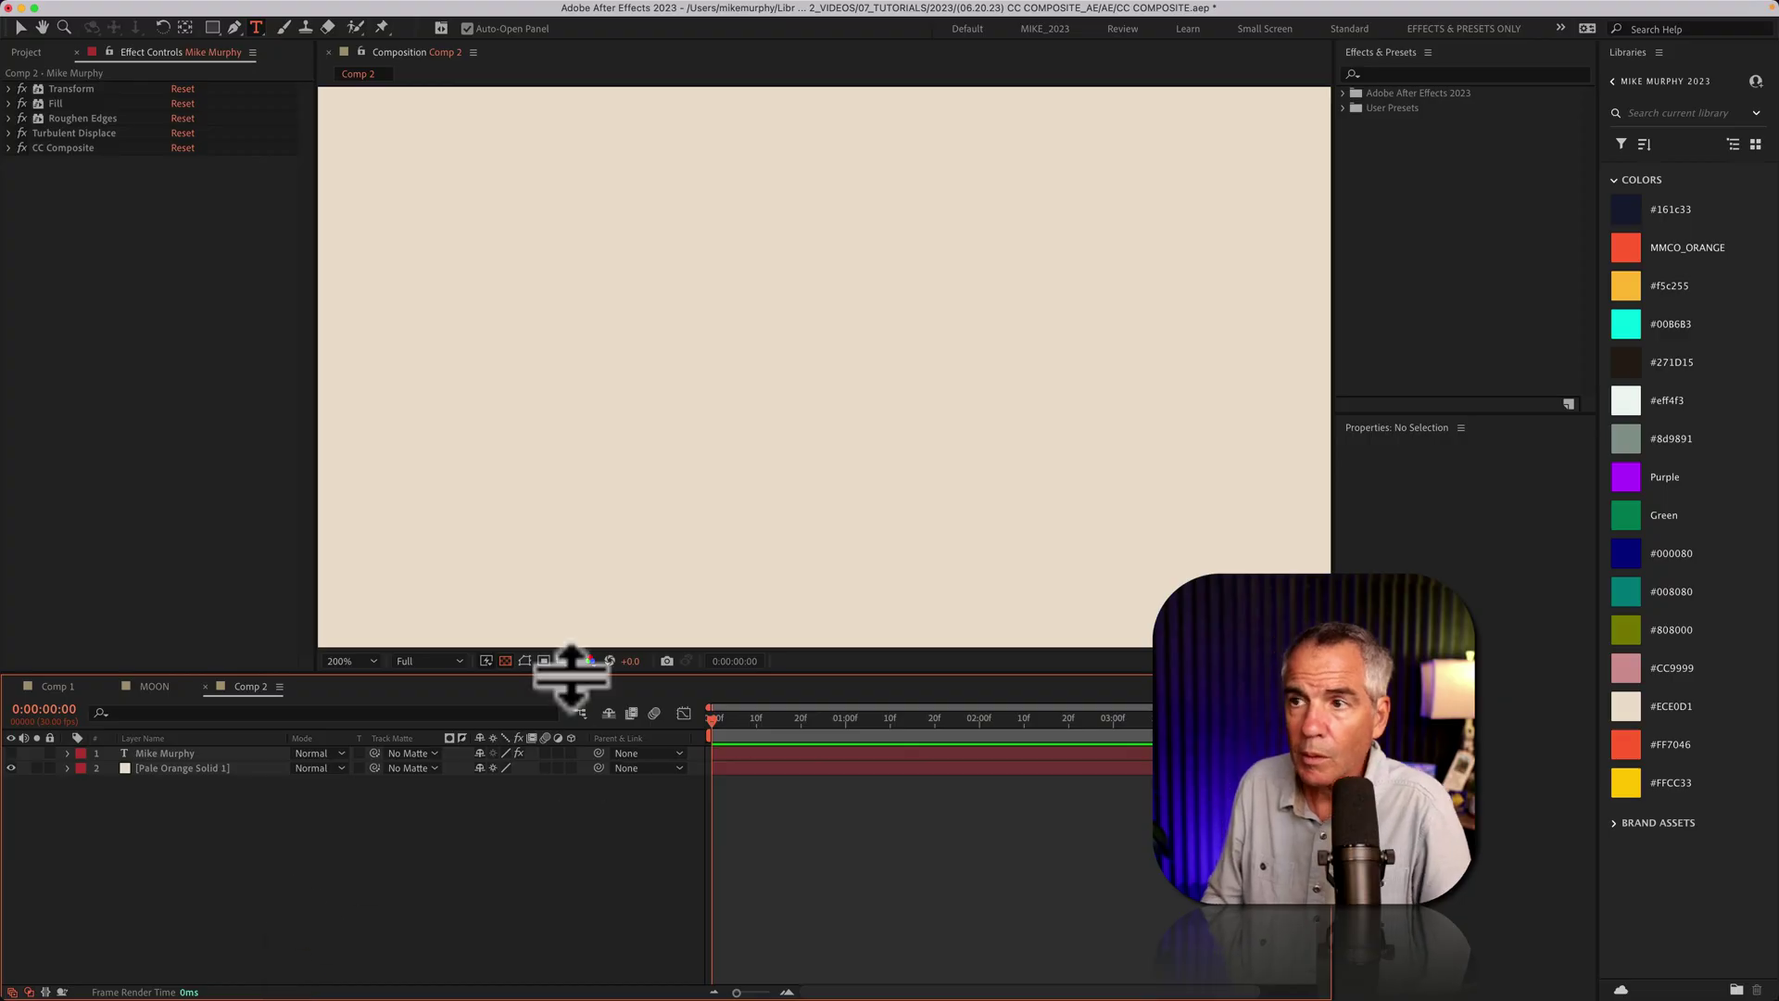
Step: Start a text layer for the logo and apply the CC COMP preset to it
click(677, 450)
text(Mike)
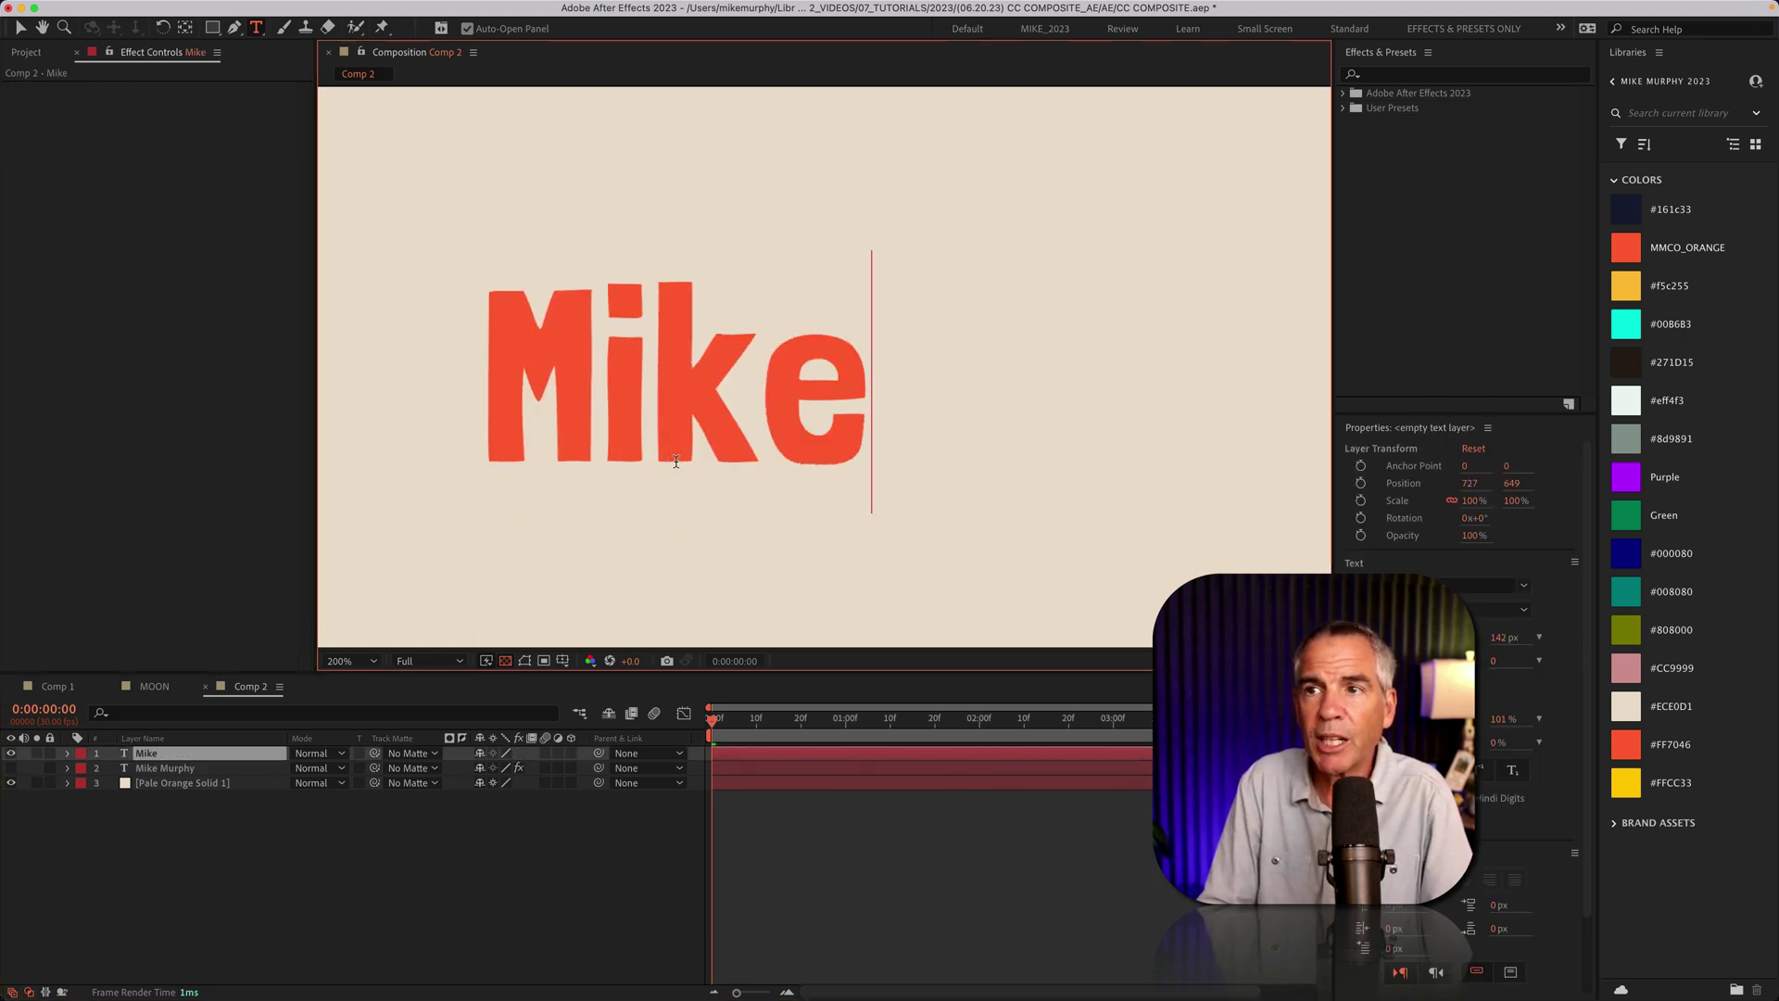
click(1385, 185)
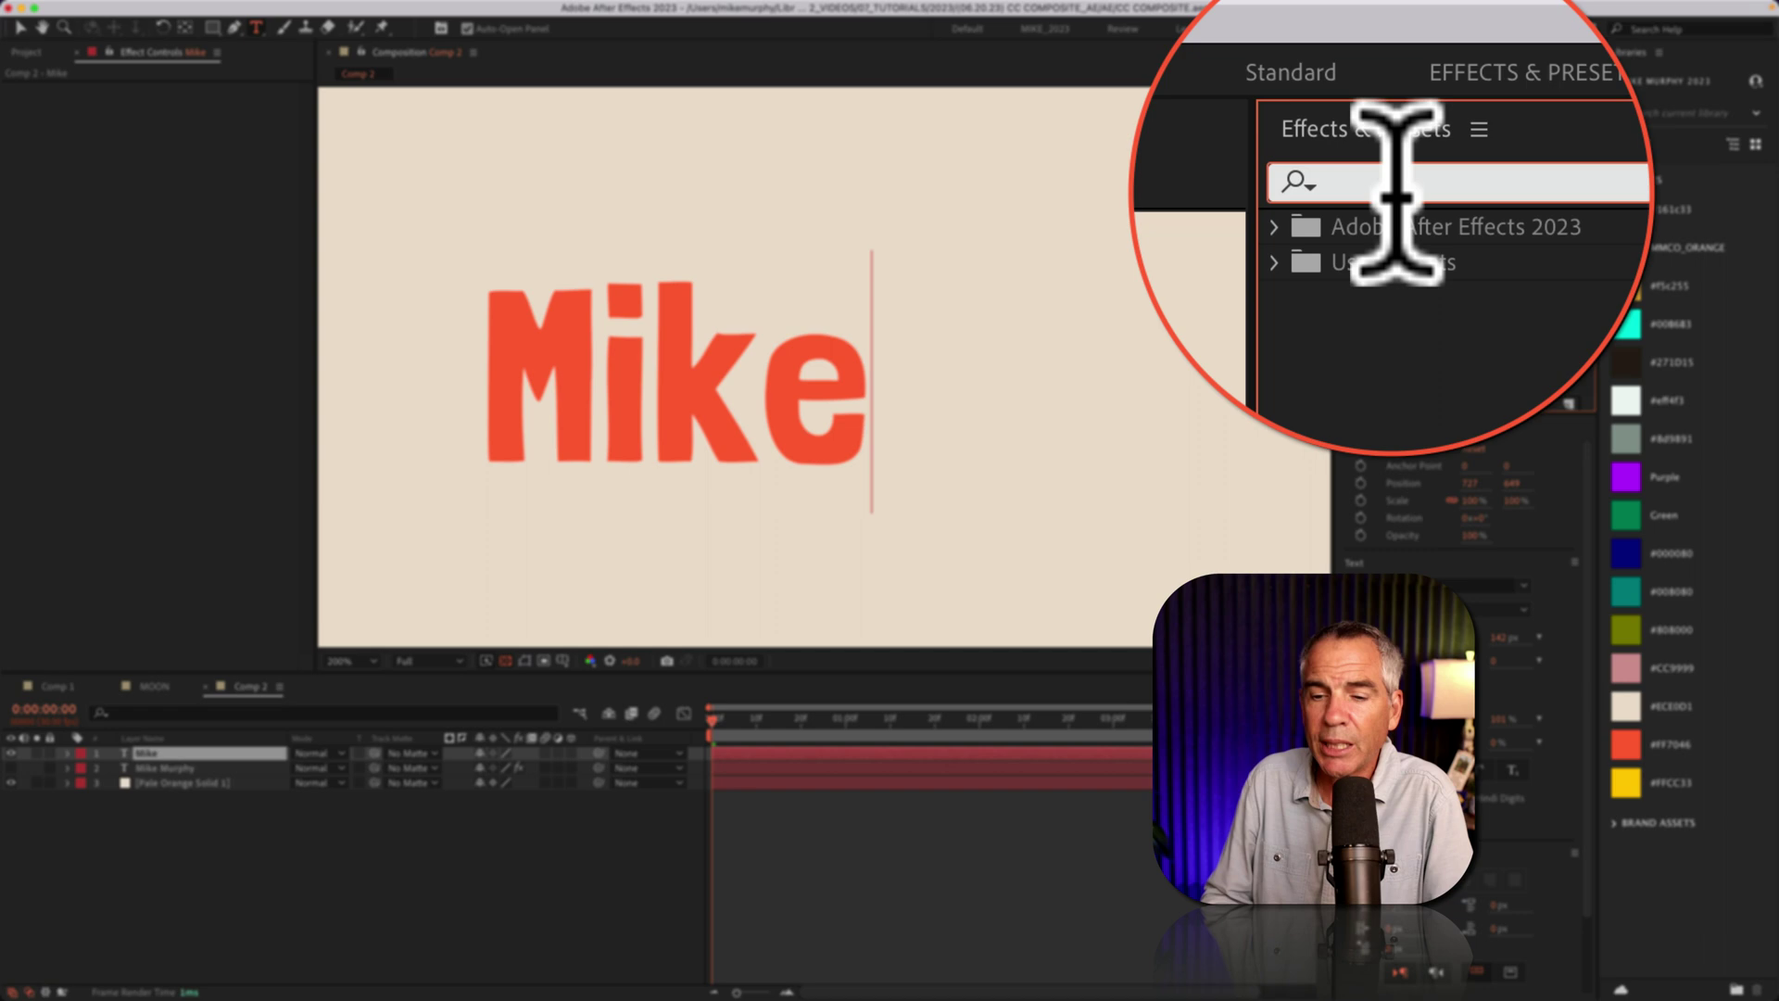
text(cc comp)
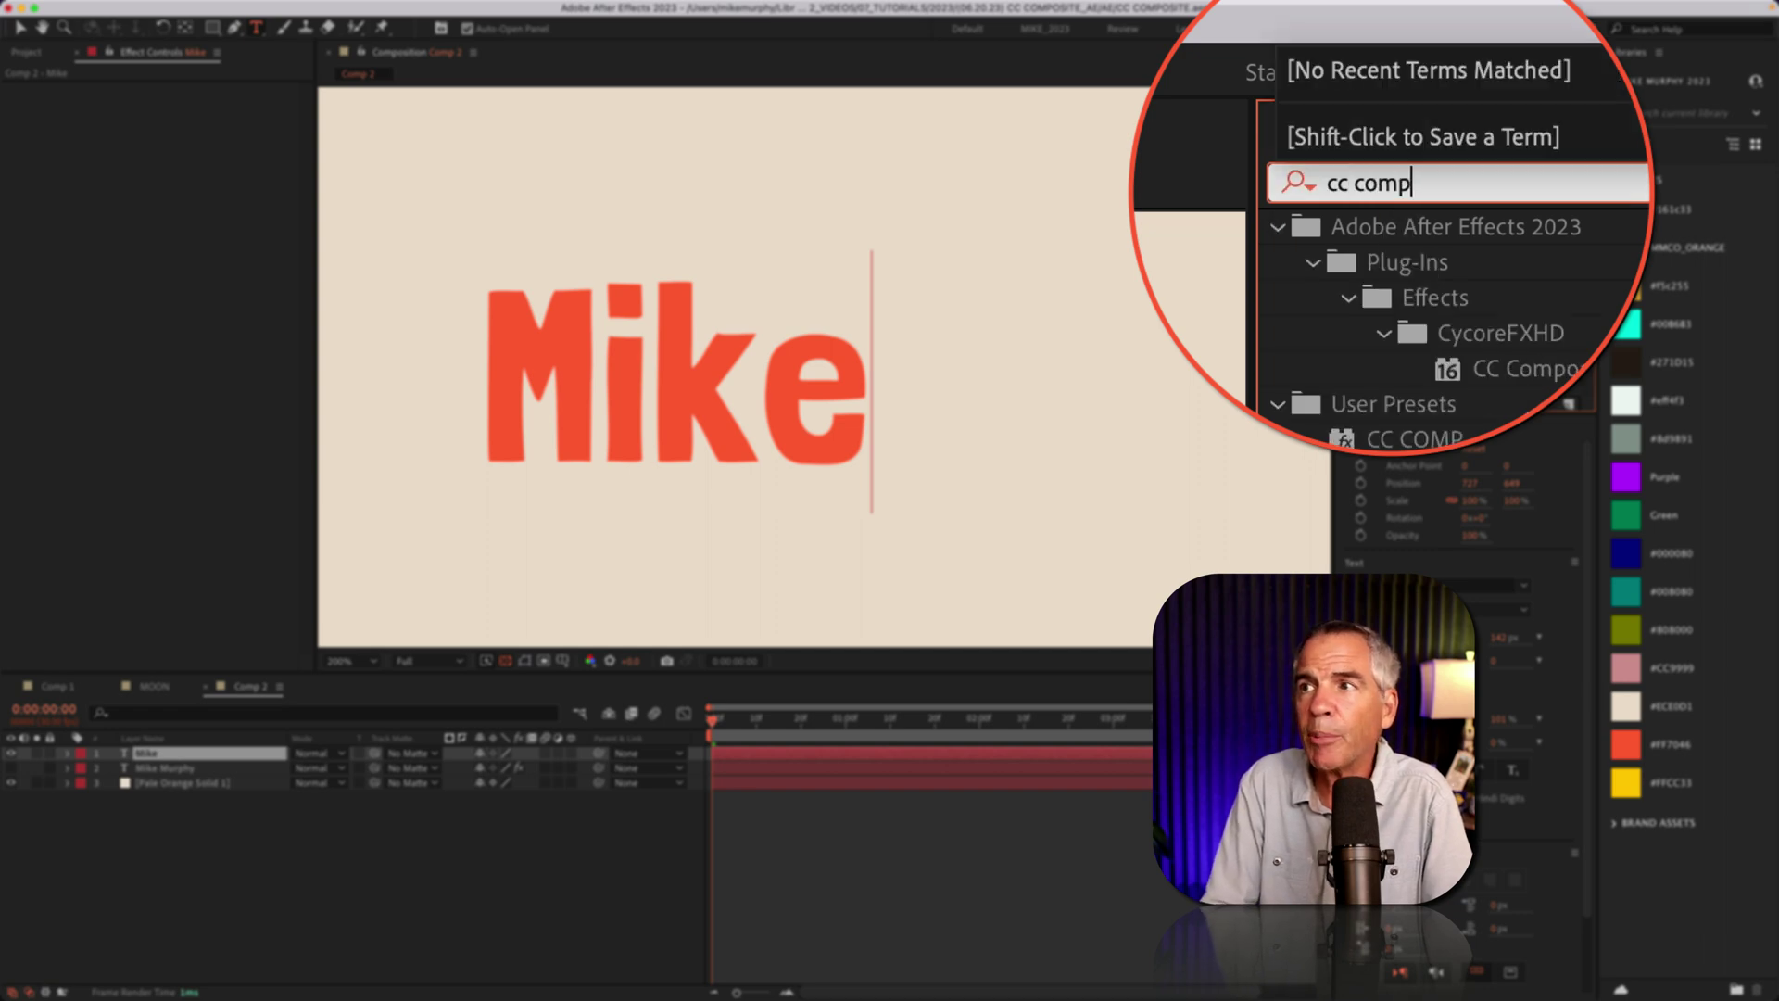
drag(1399, 252, 806, 385)
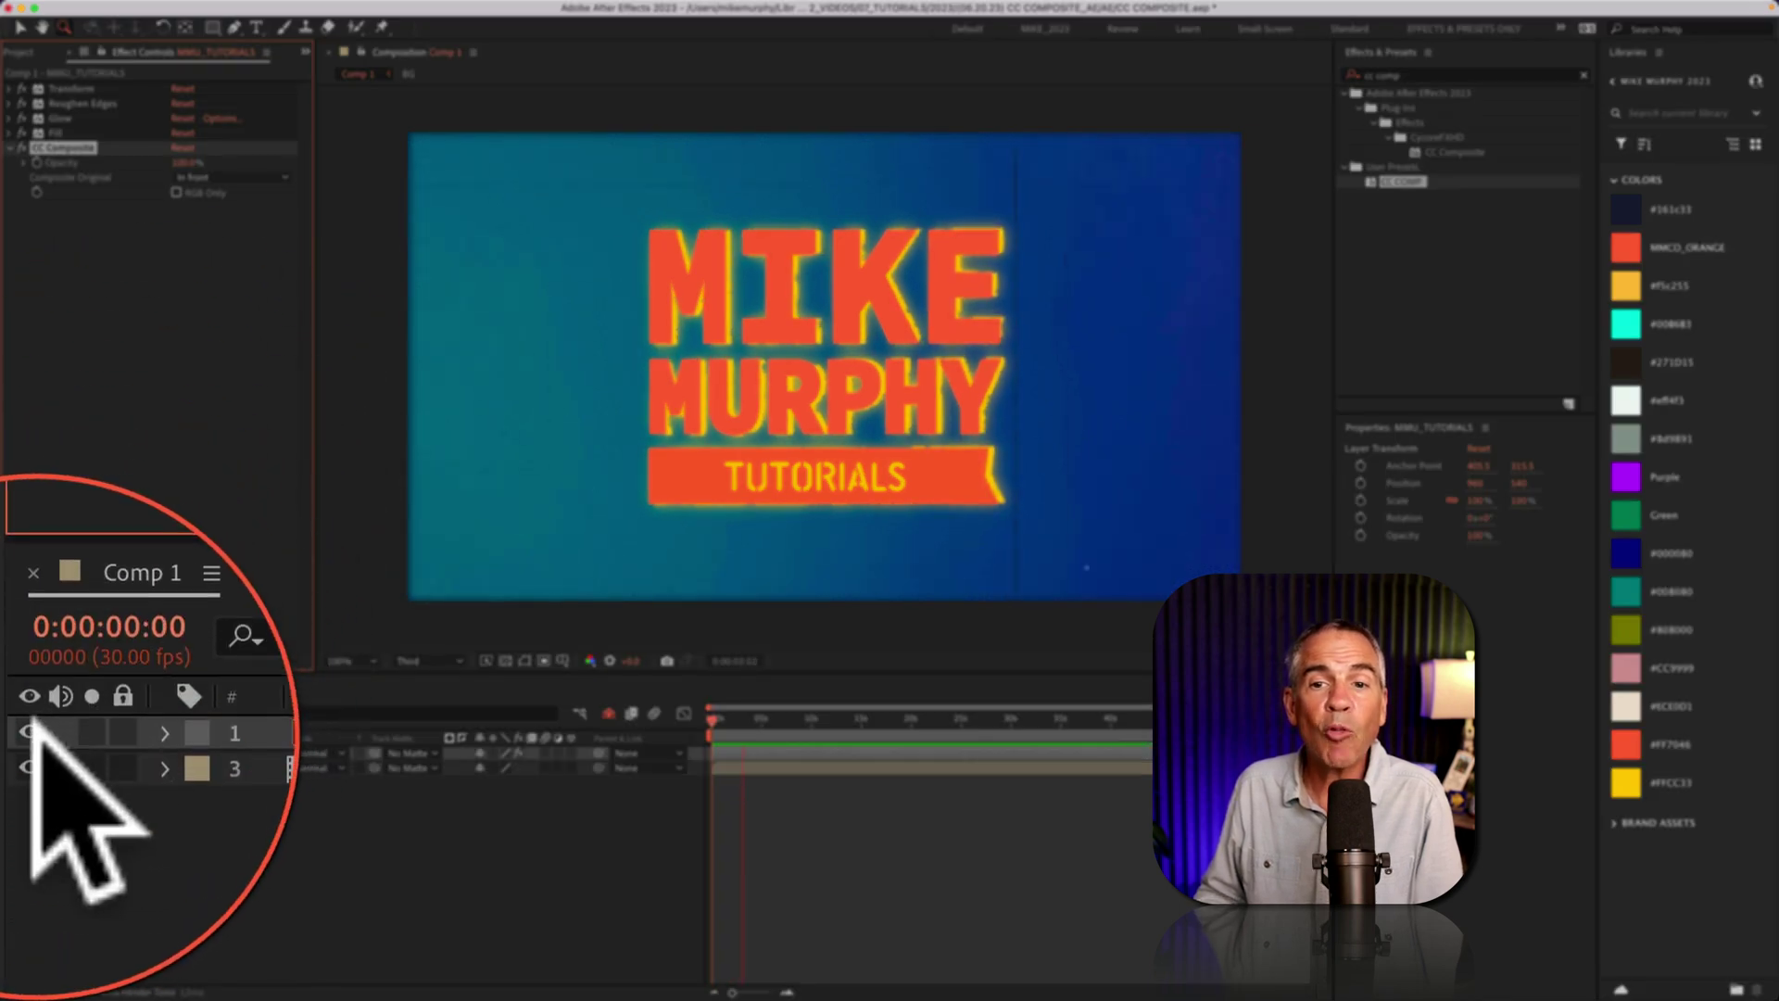
Step: Compare the logo layer hidden and shown, then change Composite Original from Multiply to Lighten
click(10, 752)
click(10, 752)
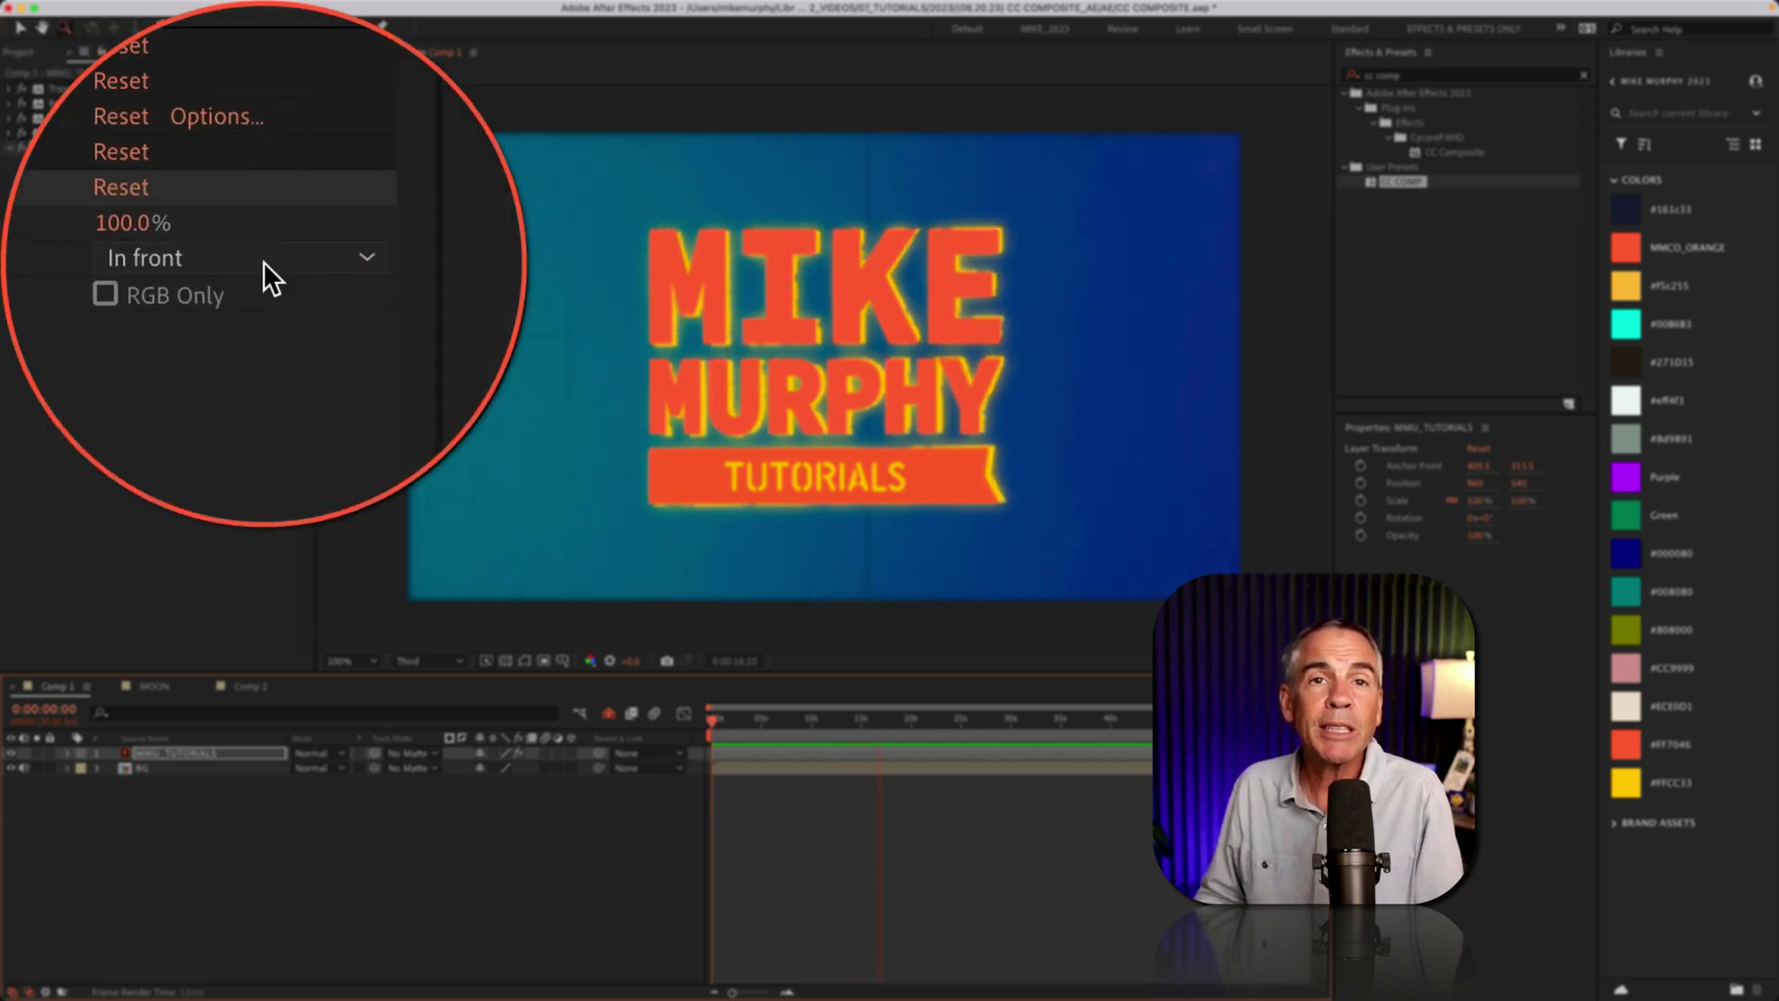
click(270, 278)
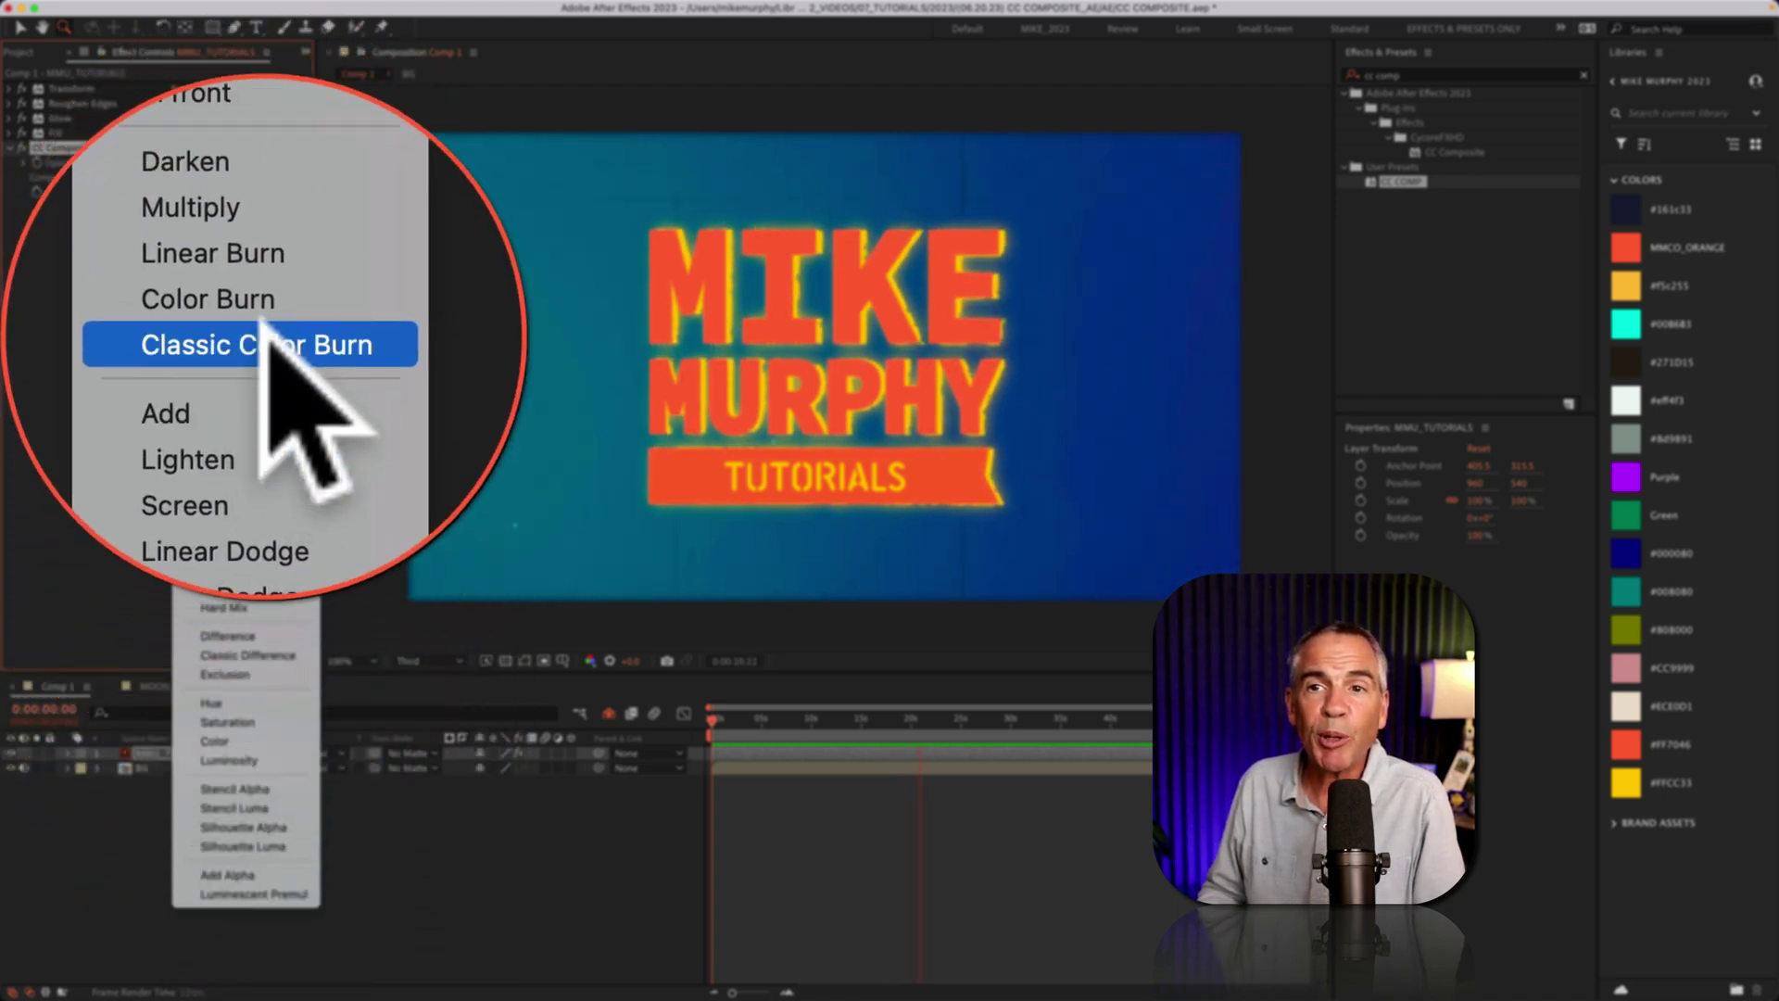
click(264, 283)
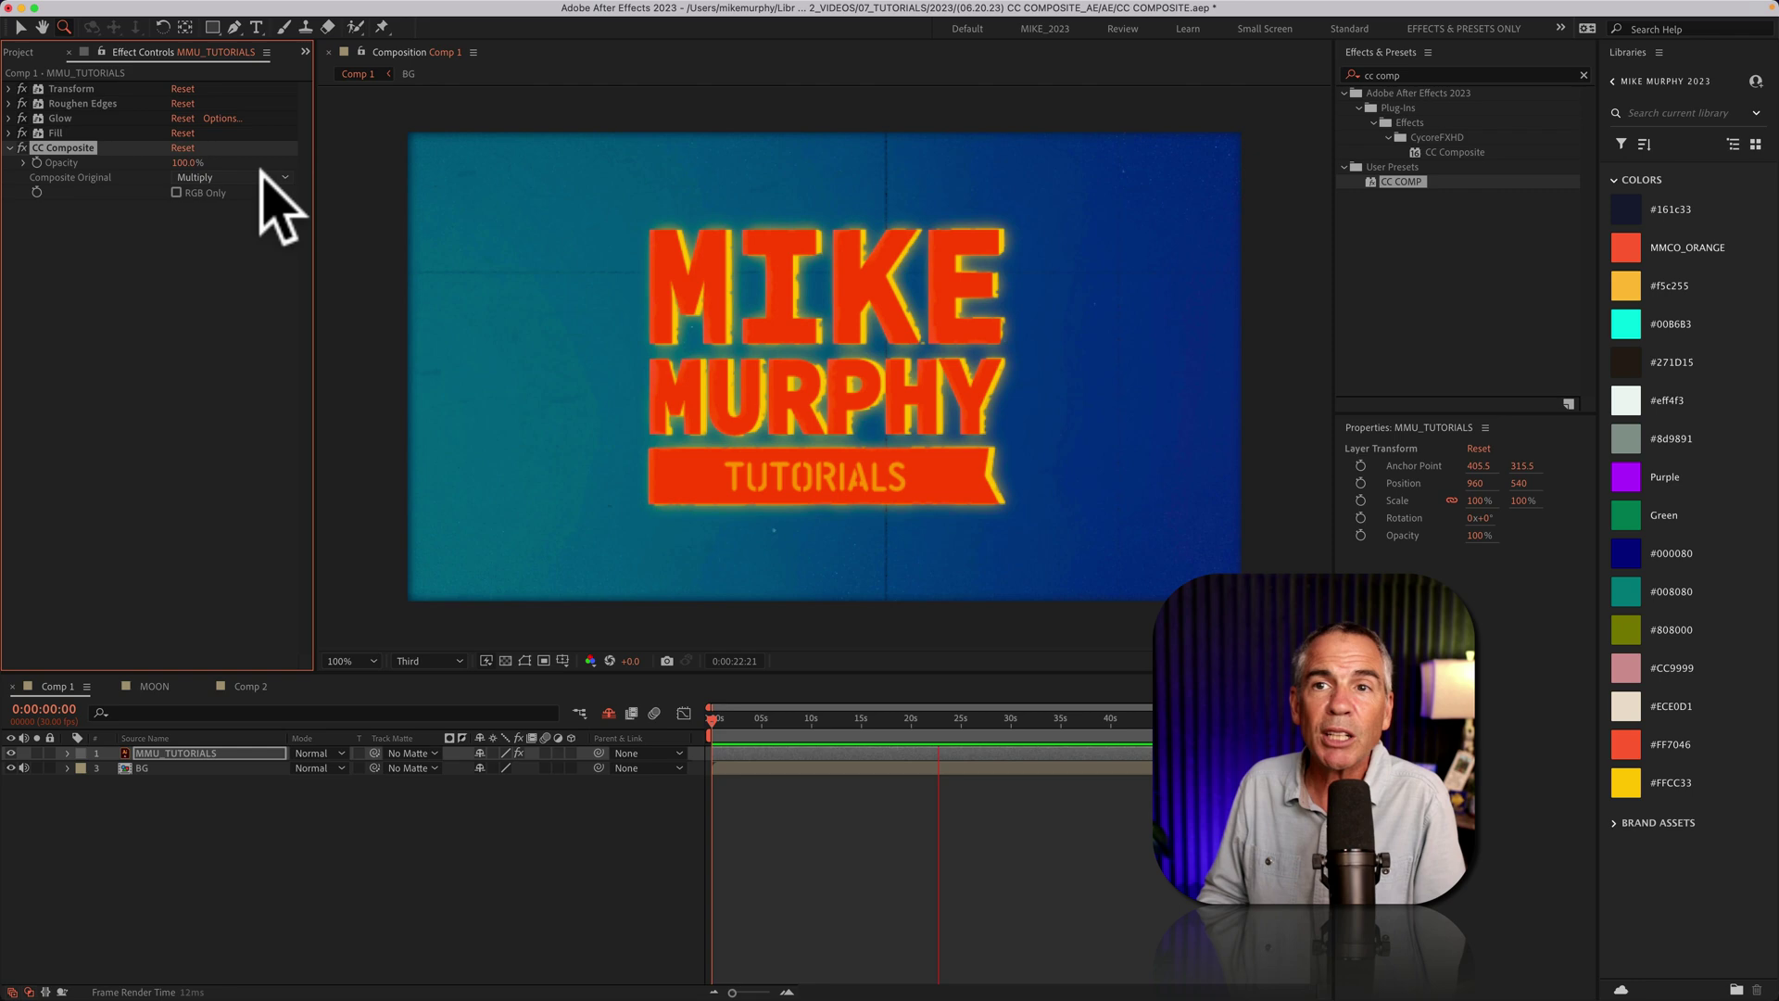
click(262, 181)
click(262, 387)
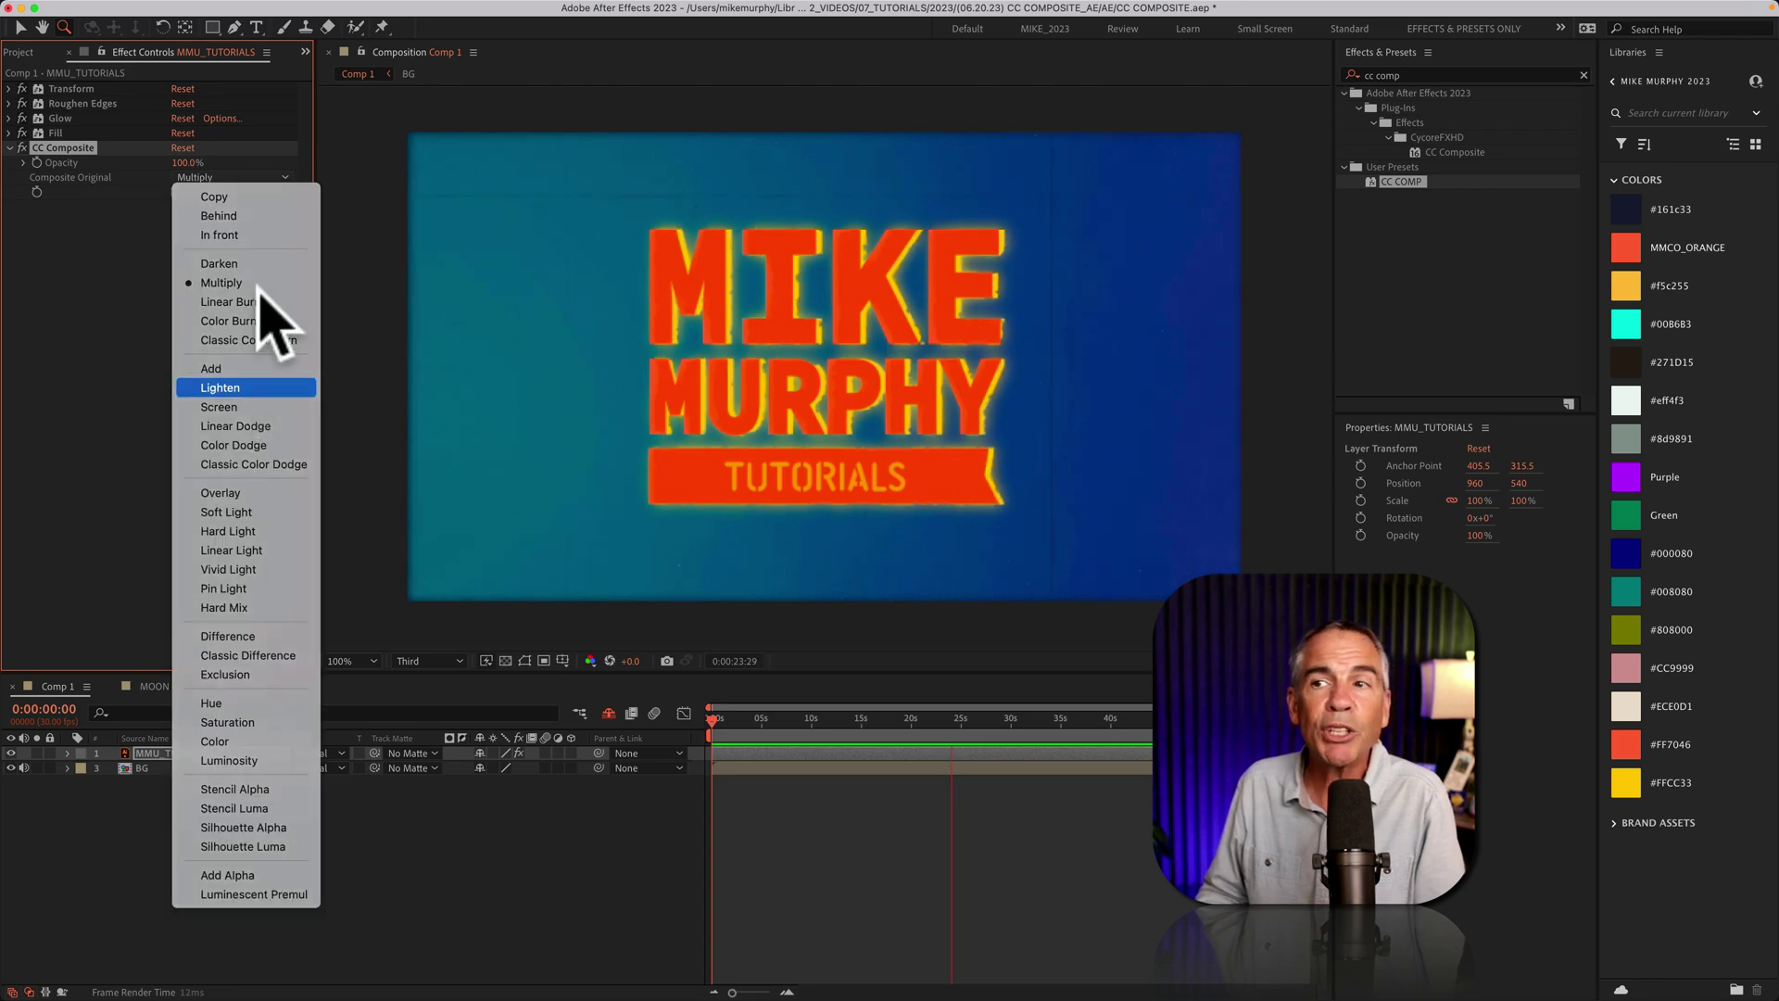
click(261, 178)
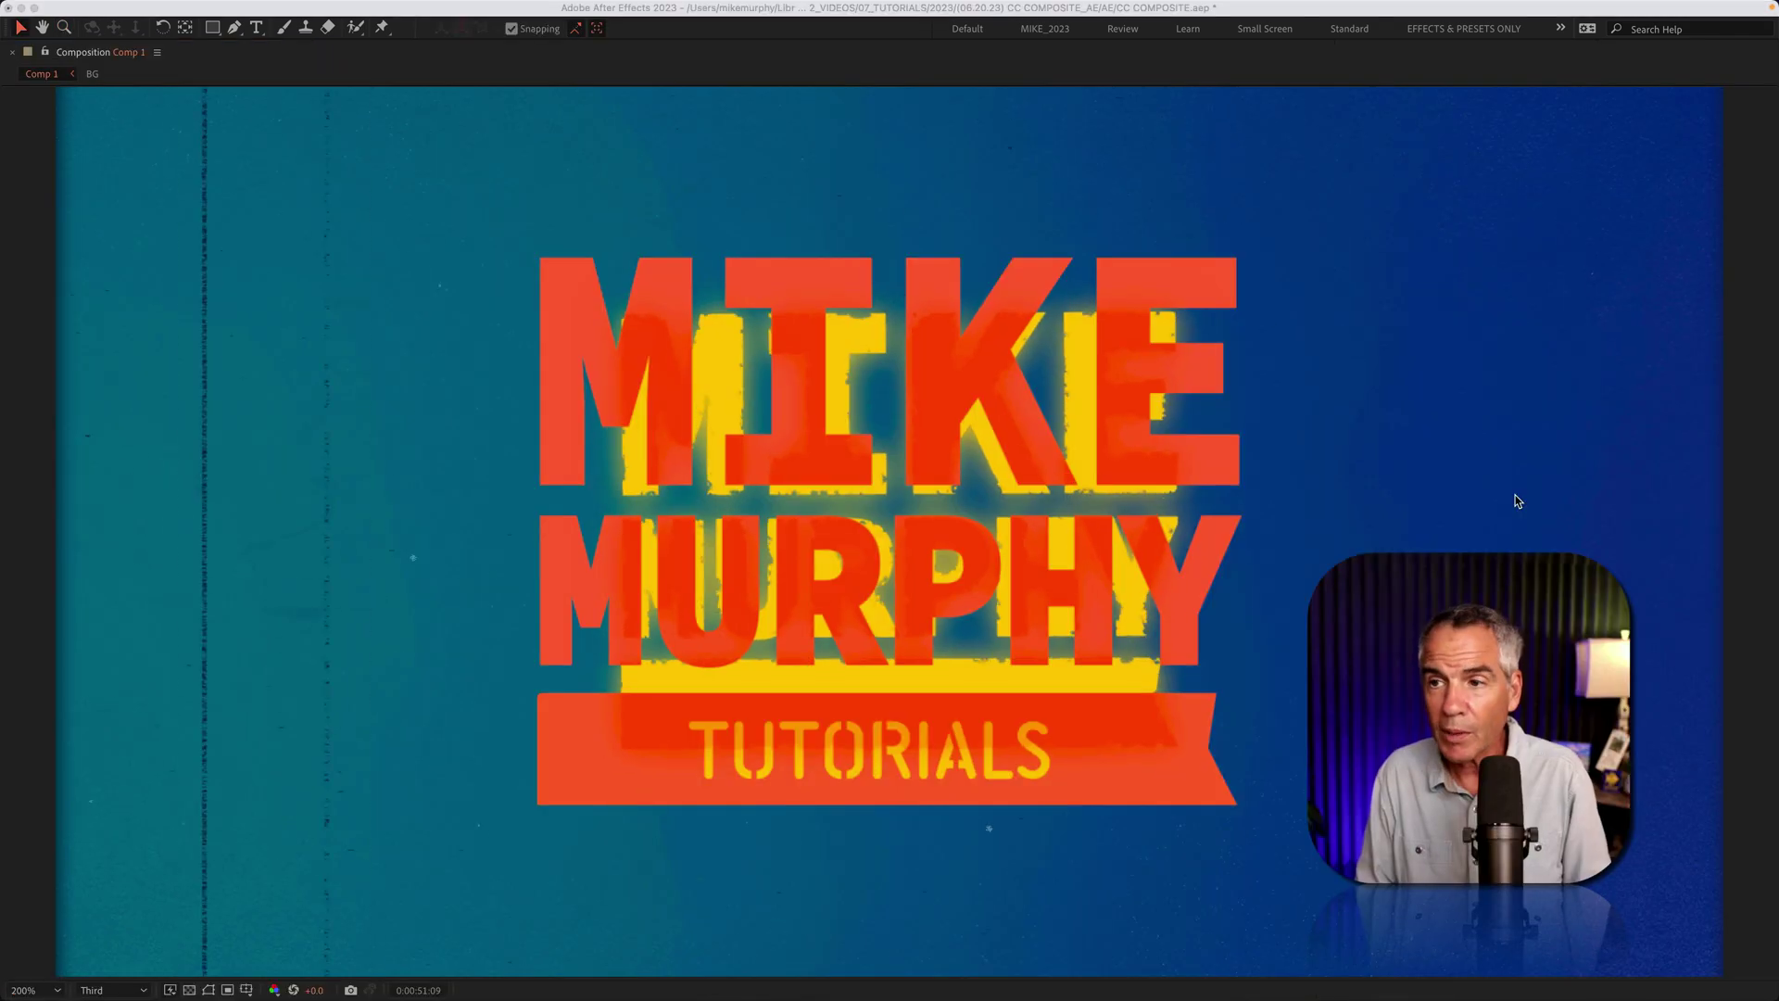